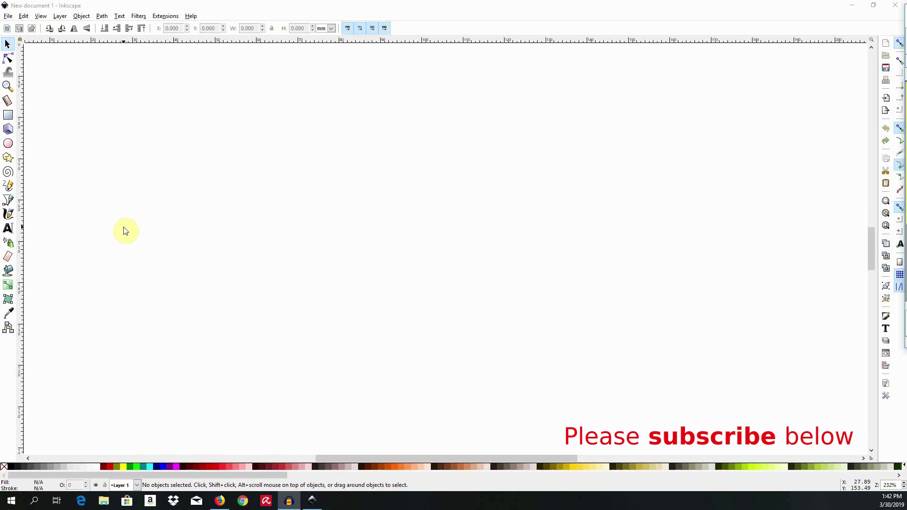
# - Draw a large teal circle, about 49.6 mm across, on the left of the page, then return to the Selector
pyautogui.click(9, 144)
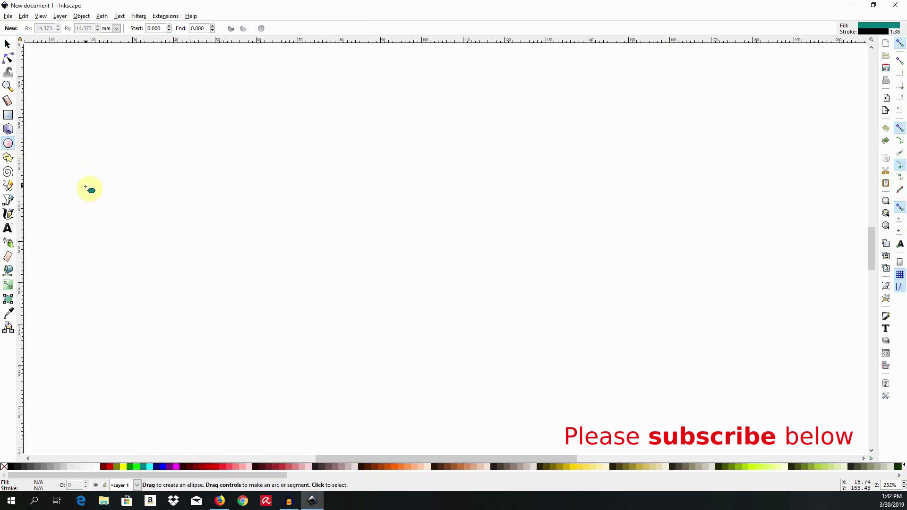
pyautogui.moveTo(76, 185)
pyautogui.mouseDown()
pyautogui.moveTo(294, 420)
pyautogui.moveTo(280, 397)
pyautogui.mouseUp()
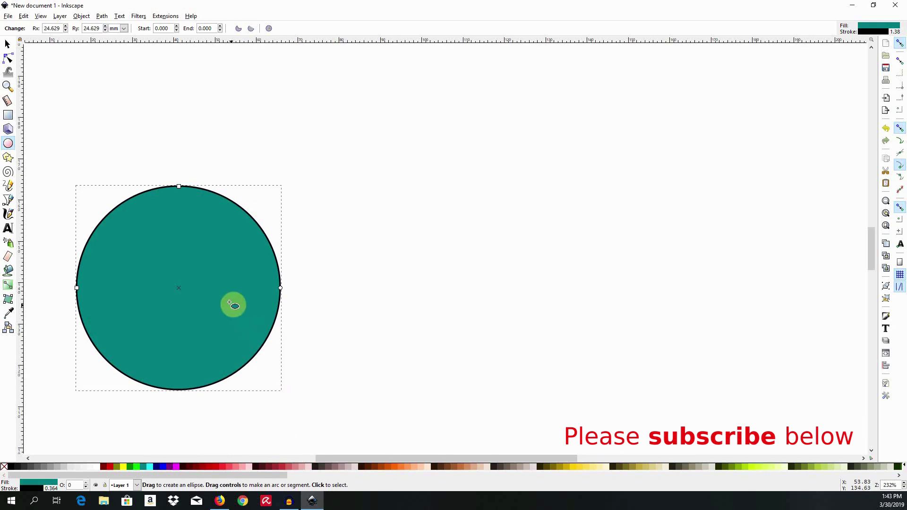
pyautogui.press('s')
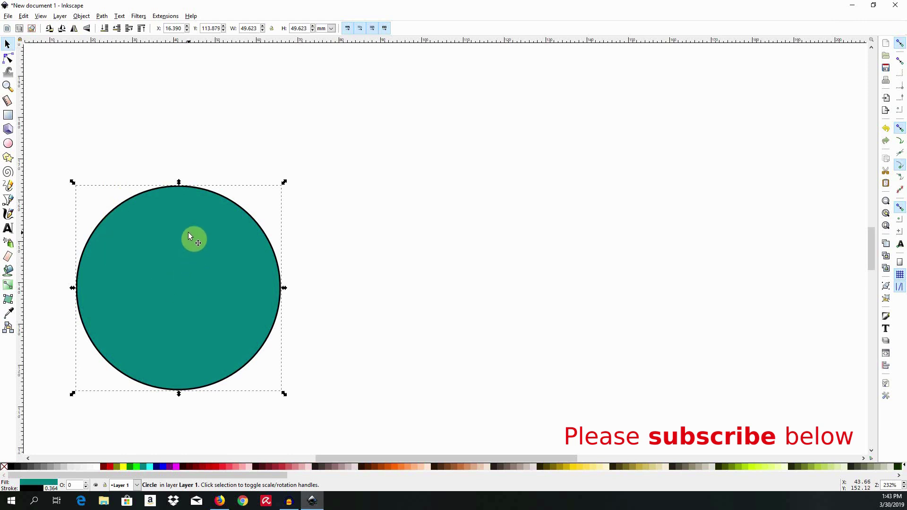
# - Convert the circle to a path with Object to Path and select its upper-left segment in the Node tool
pyautogui.click(103, 19)
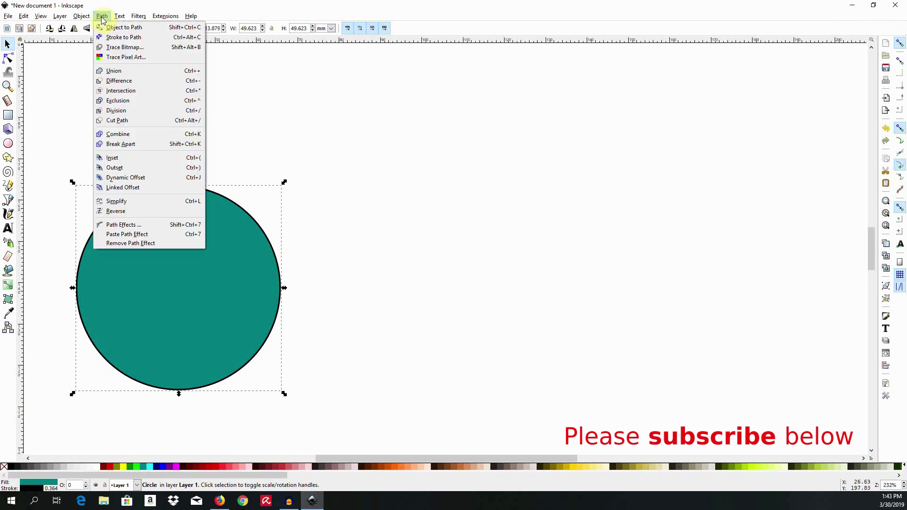
pyautogui.click(156, 28)
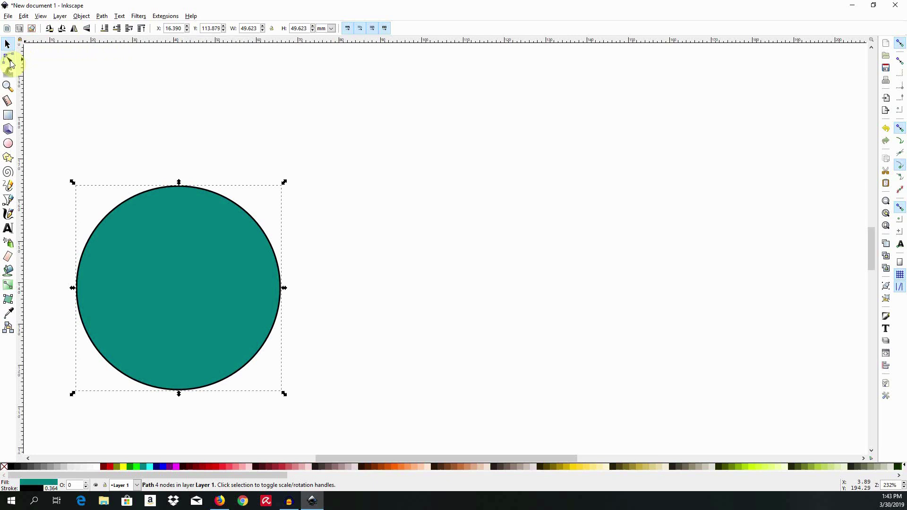
pyautogui.click(8, 59)
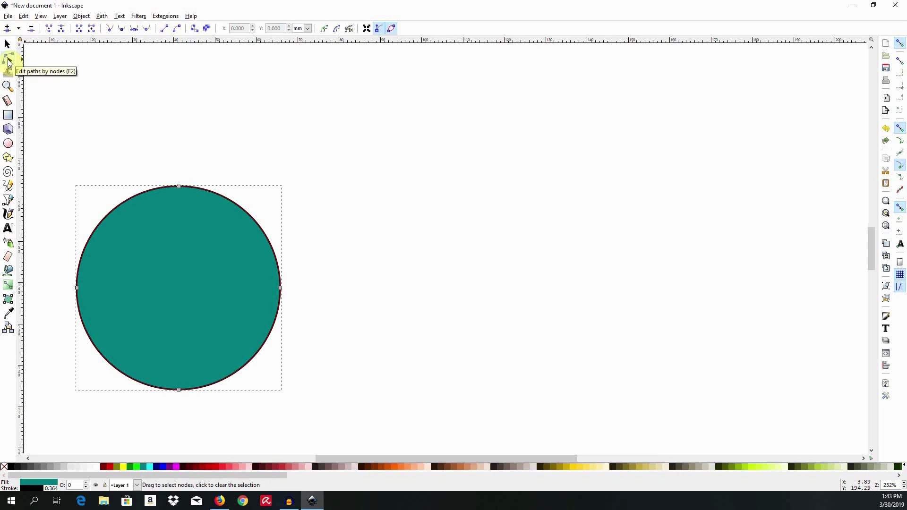
pyautogui.click(108, 218)
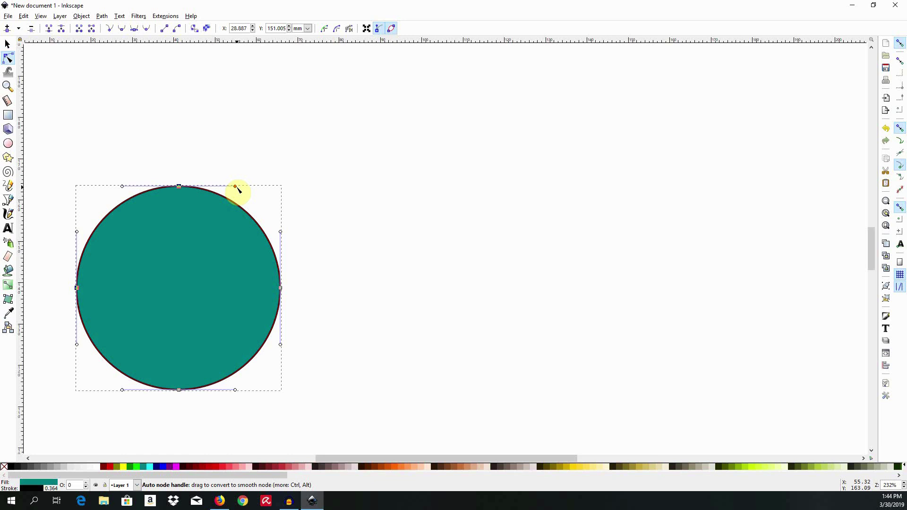
# - Select the circle's top node and pull it upward into an egg shape
pyautogui.click(157, 169)
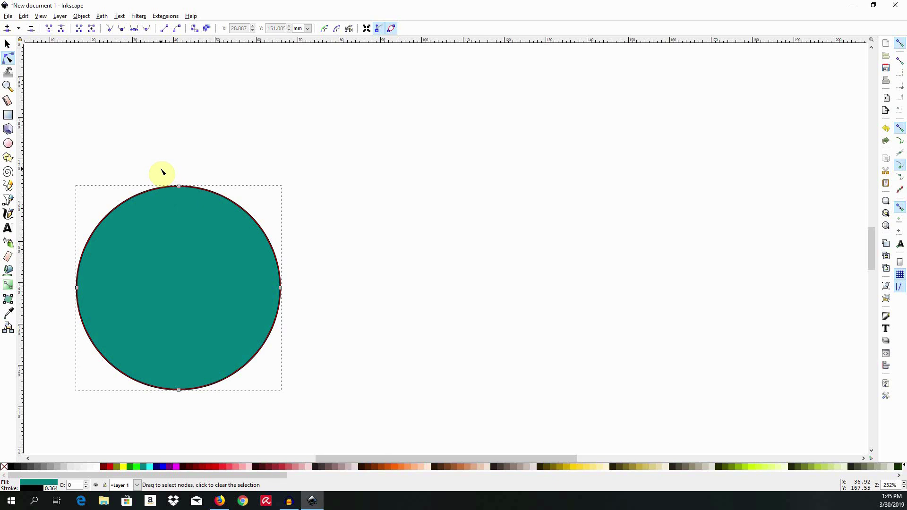
pyautogui.moveTo(161, 169); pyautogui.dragTo(196, 201)
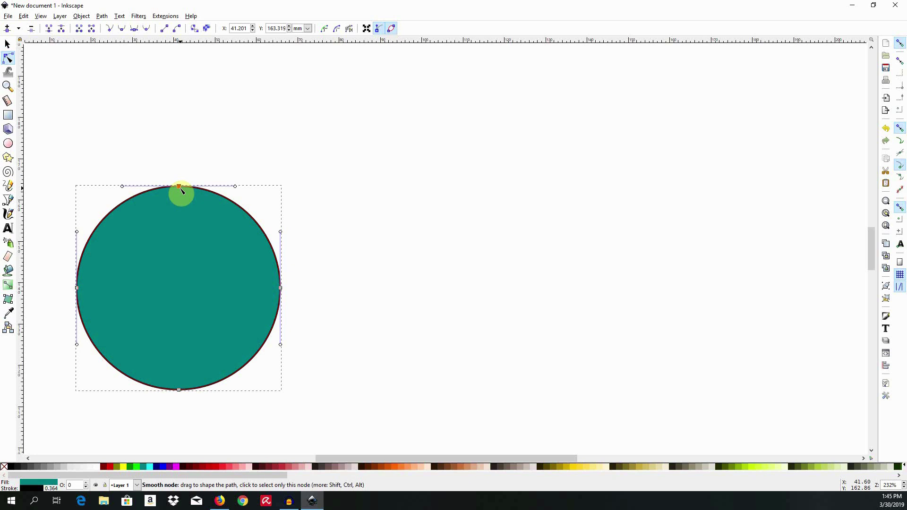
pyautogui.moveTo(181, 190); pyautogui.dragTo(179, 148)
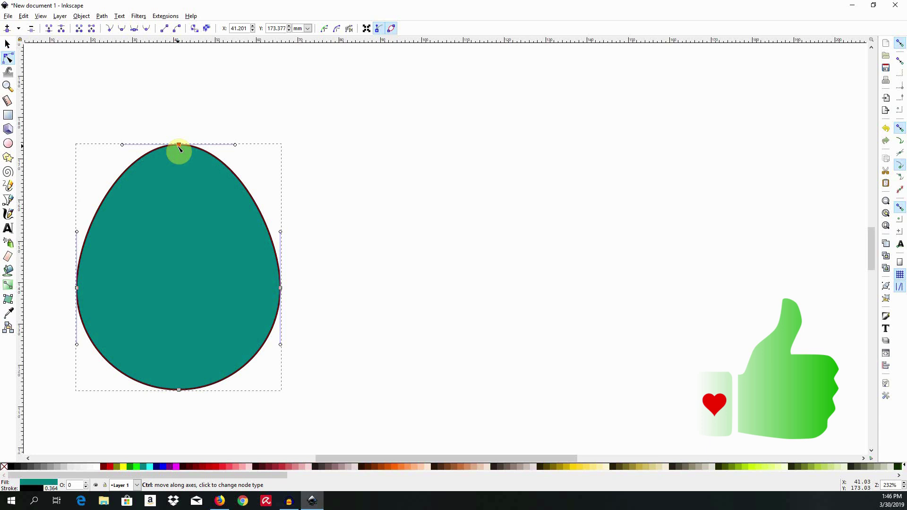
# - Reselect the egg's top node and test Shift+arrow nudges, ending back at centre
pyautogui.click(183, 133)
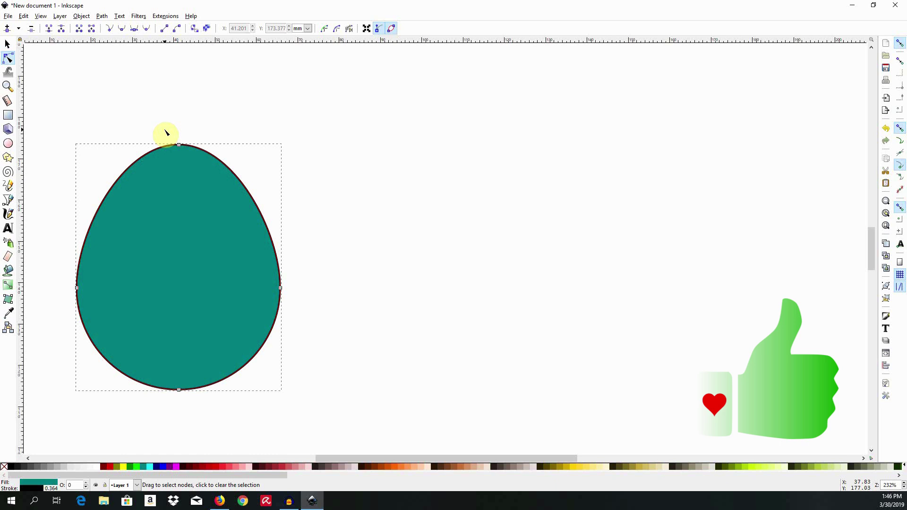
pyautogui.moveTo(169, 135); pyautogui.dragTo(194, 170)
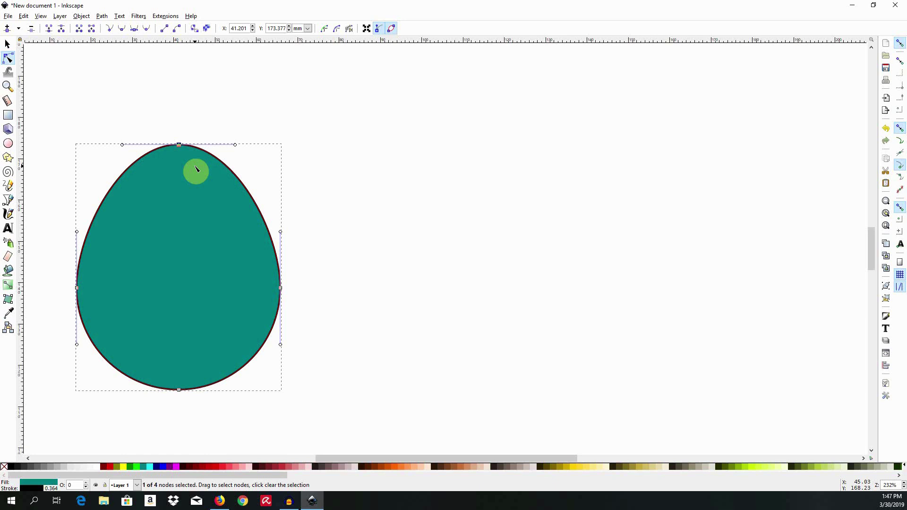
pyautogui.hotkey('shift', 'Up')
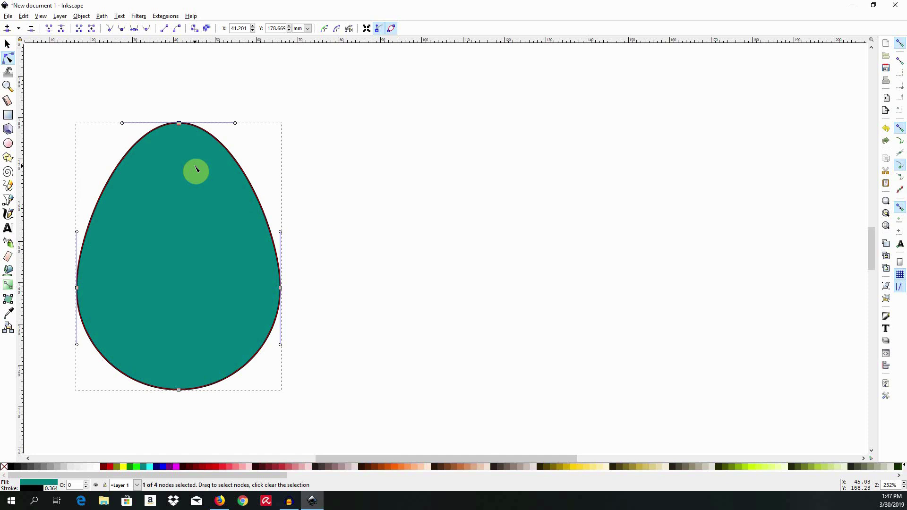
pyautogui.hotkey('shift', 'Down')
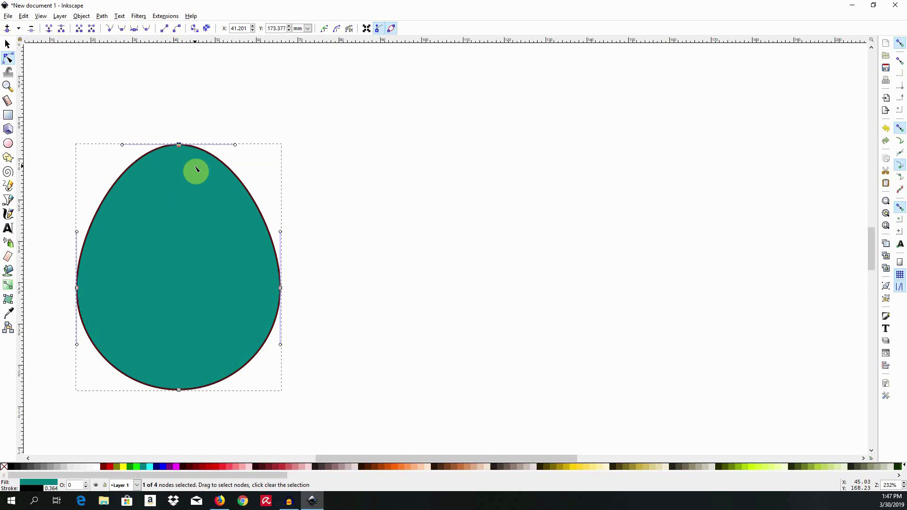
pyautogui.hotkey('shift', 'Right')
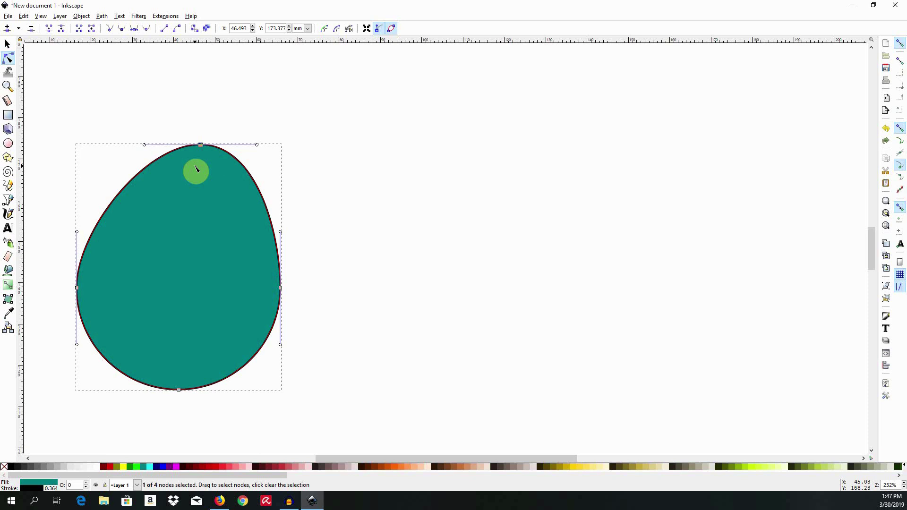
pyautogui.hotkey('shift', 'Left')
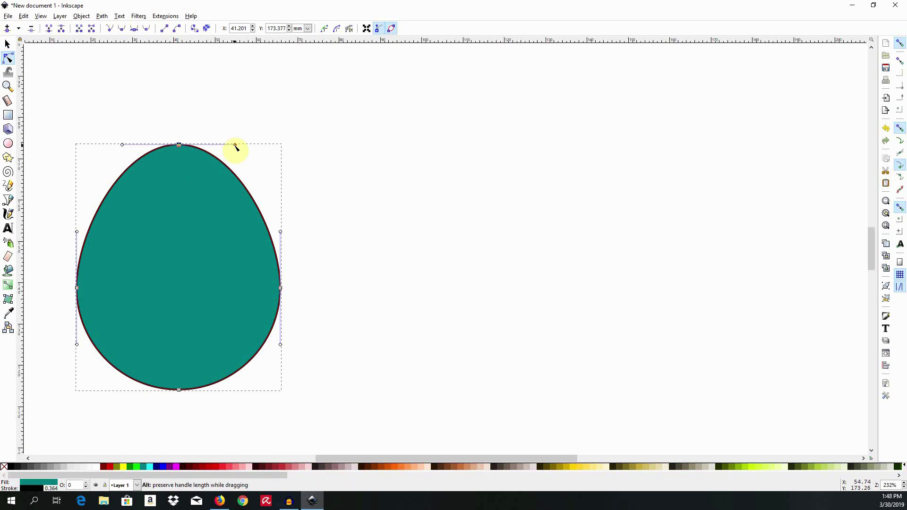
pyautogui.moveTo(235, 146); pyautogui.dragTo(181, 194)
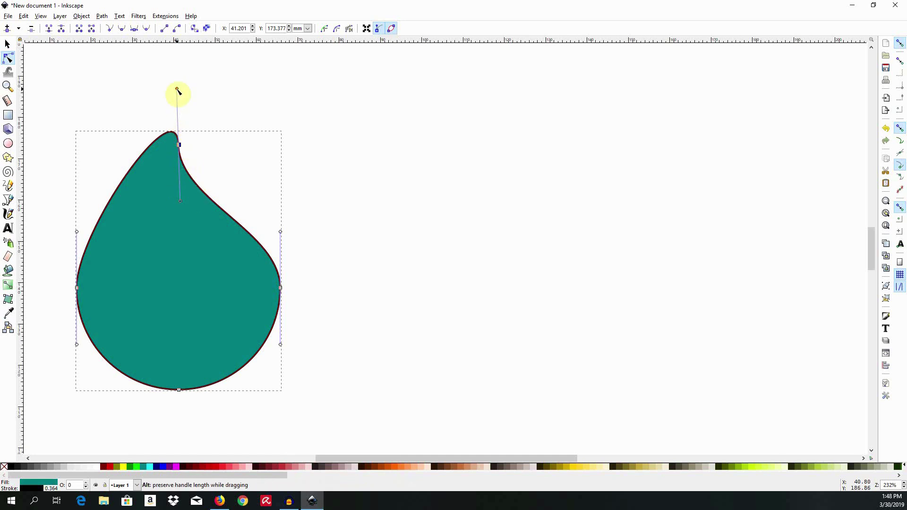
pyautogui.moveTo(178, 90); pyautogui.dragTo(180, 218)
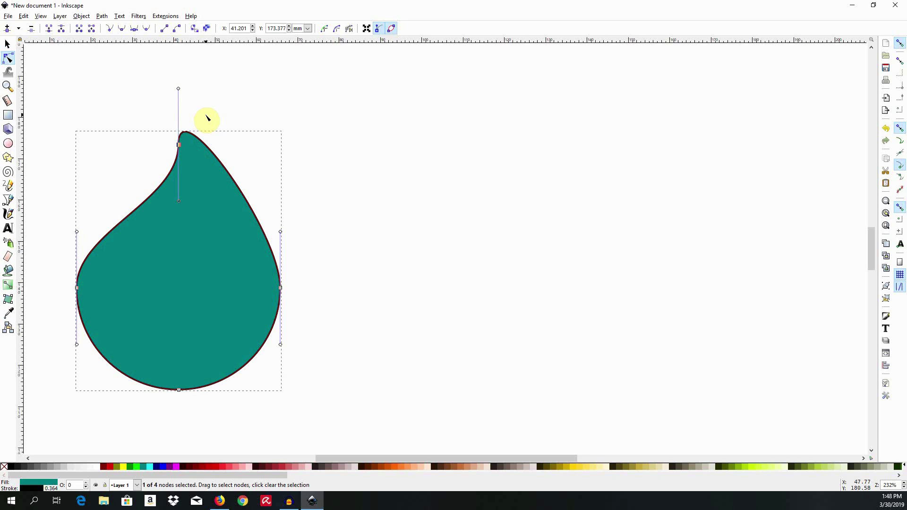
pyautogui.hotkey('ctrl', 'z')
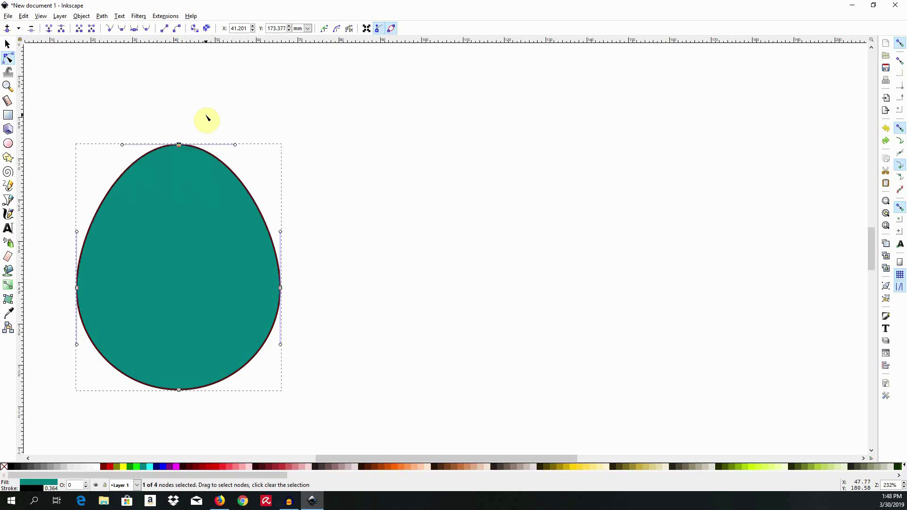
pyautogui.click(179, 149)
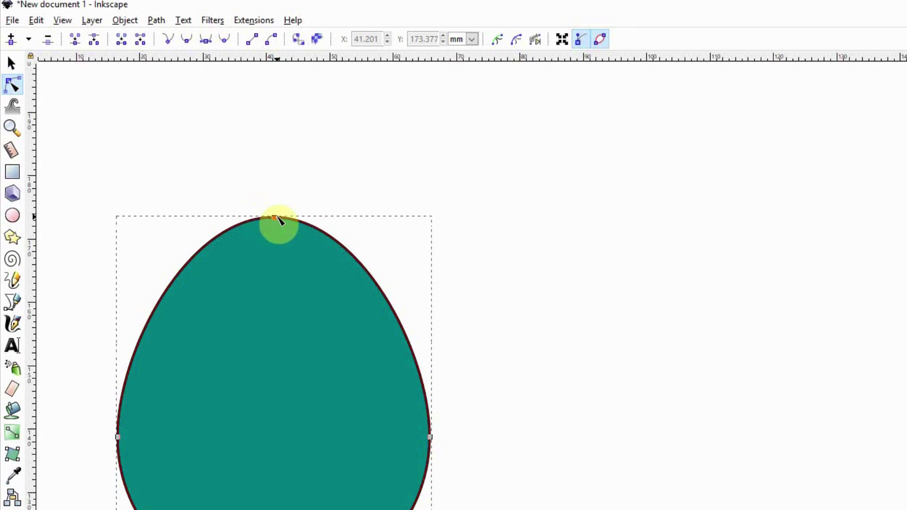
# - Select the egg's top node and break the path there
pyautogui.moveTo(171, 137); pyautogui.dragTo(183, 148)
pyautogui.moveTo(274, 221); pyautogui.dragTo(282, 231)
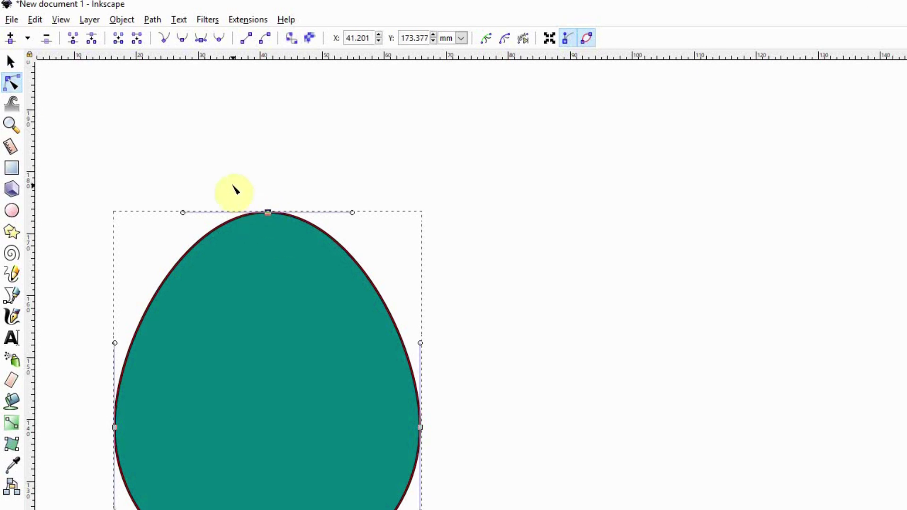
pyautogui.click(89, 38)
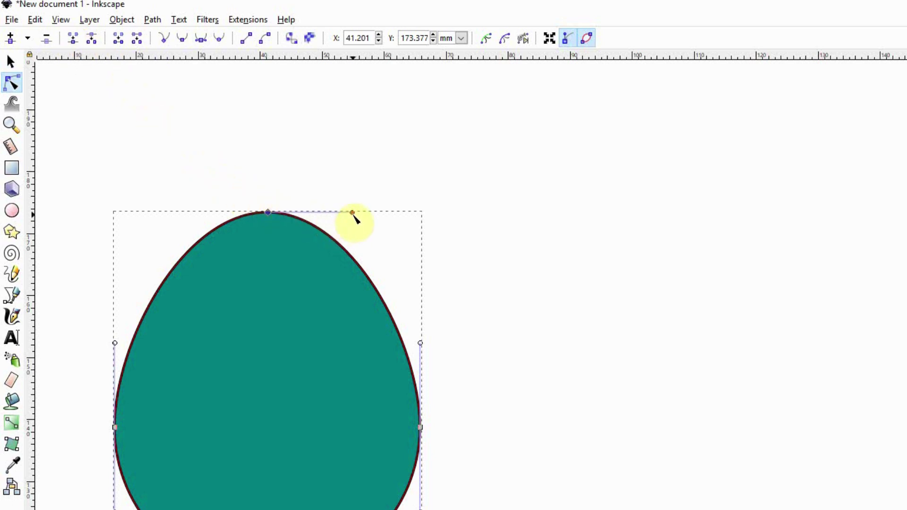
# - Drag the top node's handles to start sharpening the tip and curving its sides inward
pyautogui.moveTo(352, 212); pyautogui.dragTo(331, 276)
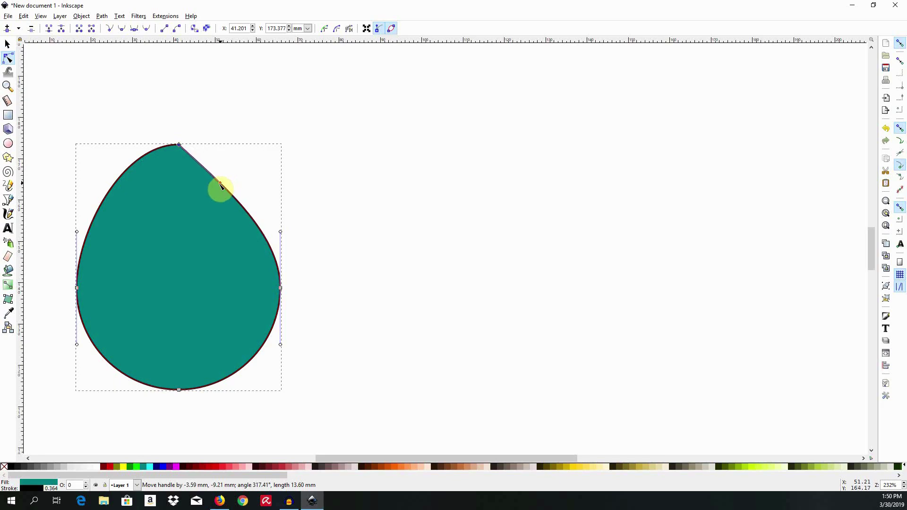
pyautogui.moveTo(220, 185); pyautogui.dragTo(235, 146)
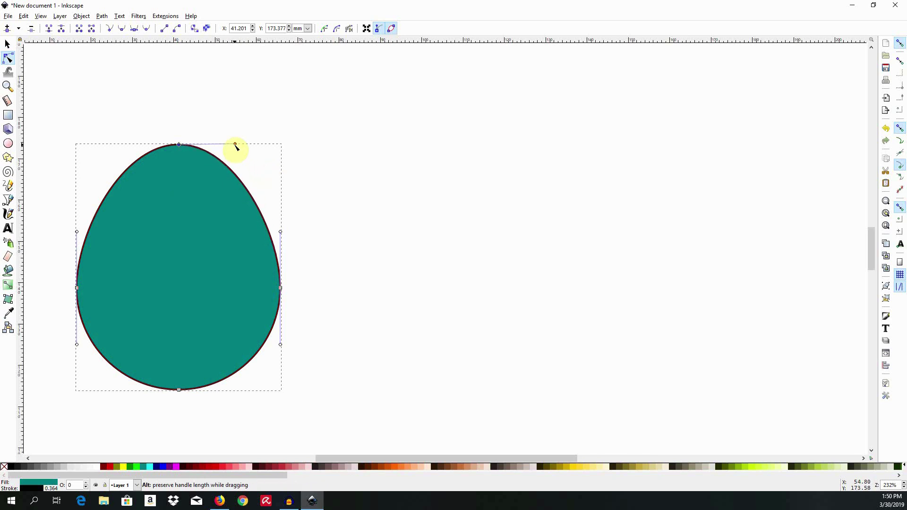
pyautogui.press('ctrl')
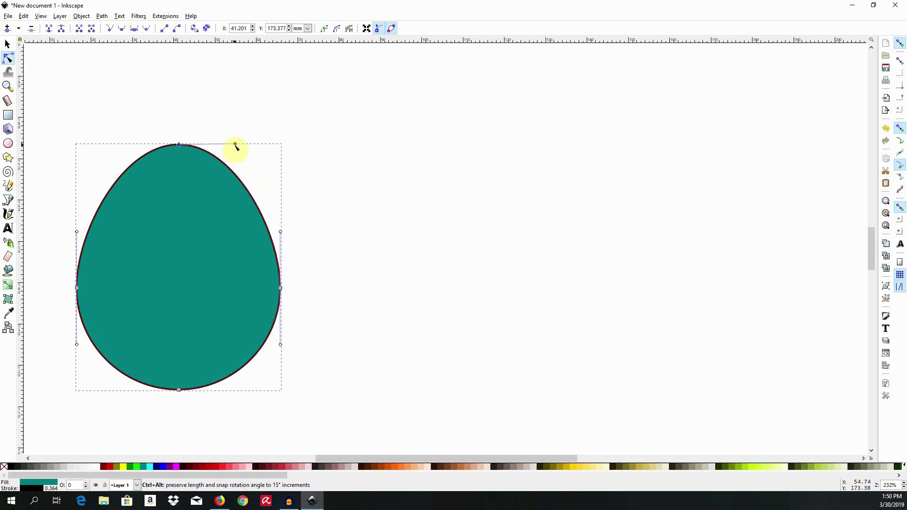
# - Pull the top node's right and left handles downward with Ctrl+Alt into a pointed teardrop tip
pyautogui.moveTo(235, 146)
pyautogui.mouseDown()
pyautogui.moveTo(227, 174)
pyautogui.moveTo(183, 201)
pyautogui.moveTo(228, 184)
pyautogui.moveTo(237, 152)
pyautogui.mouseUp()
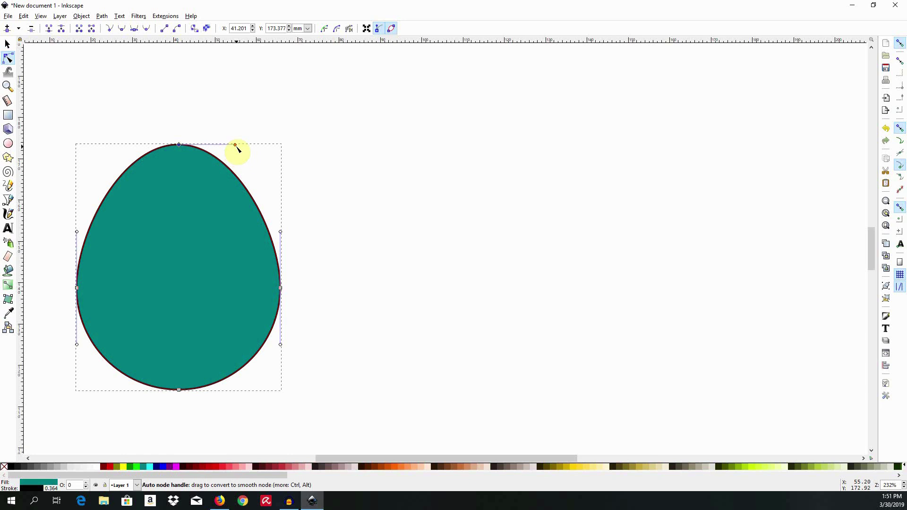
pyautogui.hotkey('ctrl', 'alt')
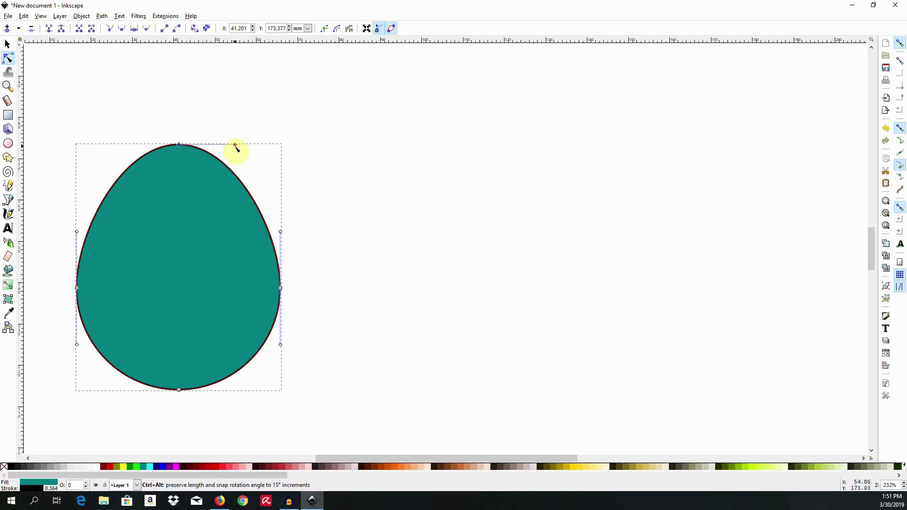
pyautogui.moveTo(236, 150); pyautogui.dragTo(199, 202)
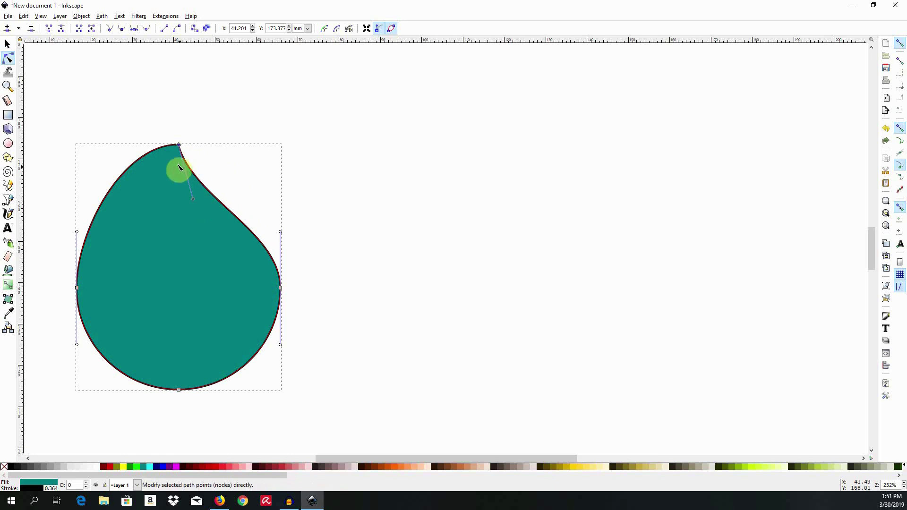
pyautogui.click(162, 152)
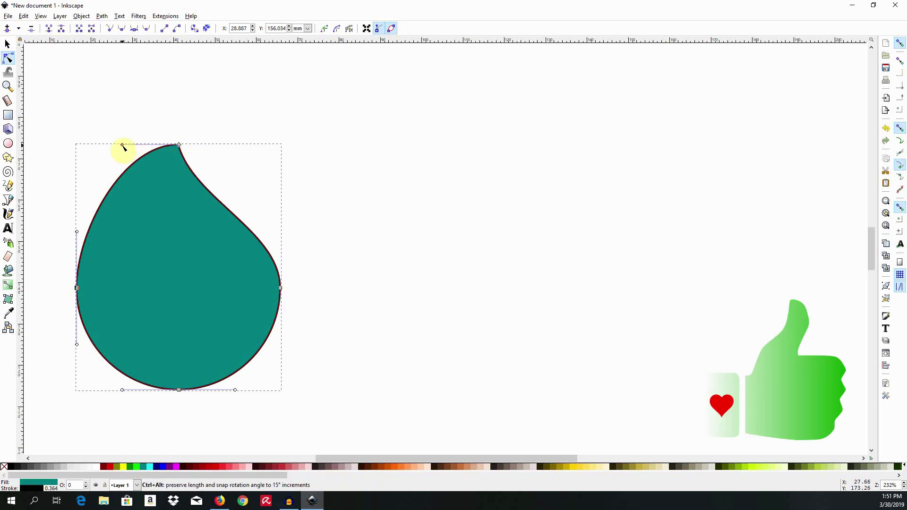
pyautogui.moveTo(122, 145); pyautogui.dragTo(159, 206)
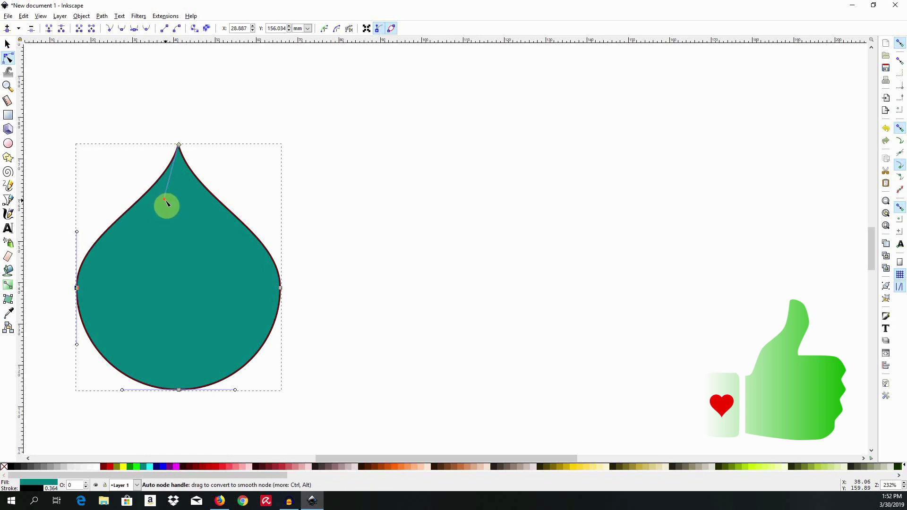
pyautogui.click(190, 171)
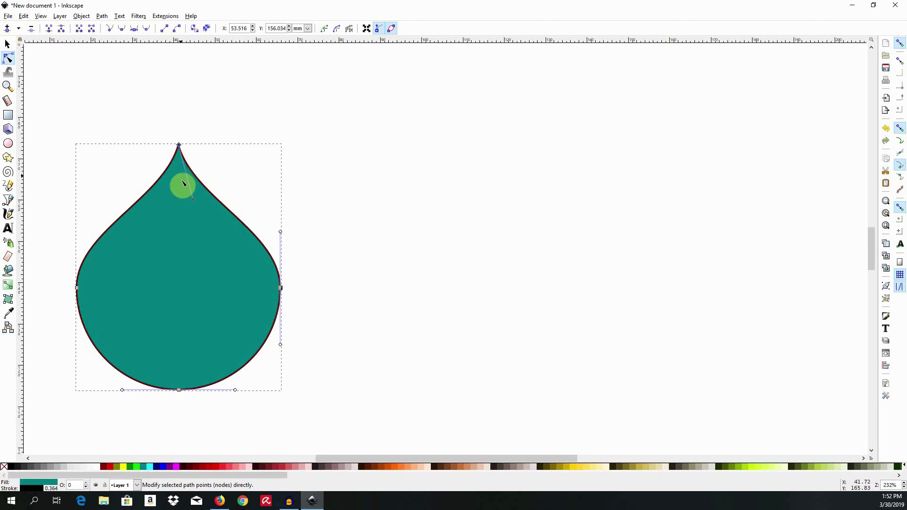
# - Drag a horizontal guide across the tip and align the tip's handle along it
pyautogui.click(212, 196)
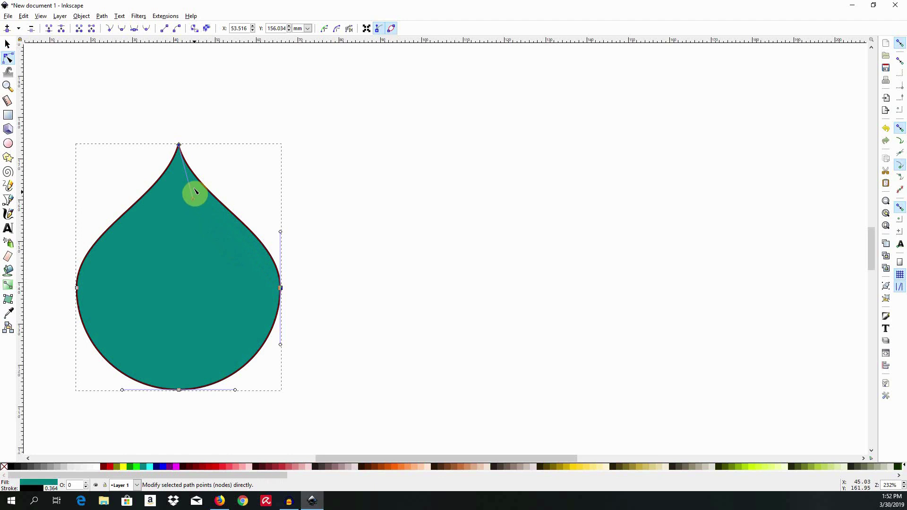
pyautogui.moveTo(291, 44); pyautogui.dragTo(366, 213)
pyautogui.moveTo(469, 268)
pyautogui.mouseDown()
pyautogui.moveTo(476, 273)
pyautogui.moveTo(467, 266)
pyautogui.mouseUp()
pyautogui.moveTo(308, 312); pyautogui.dragTo(260, 278)
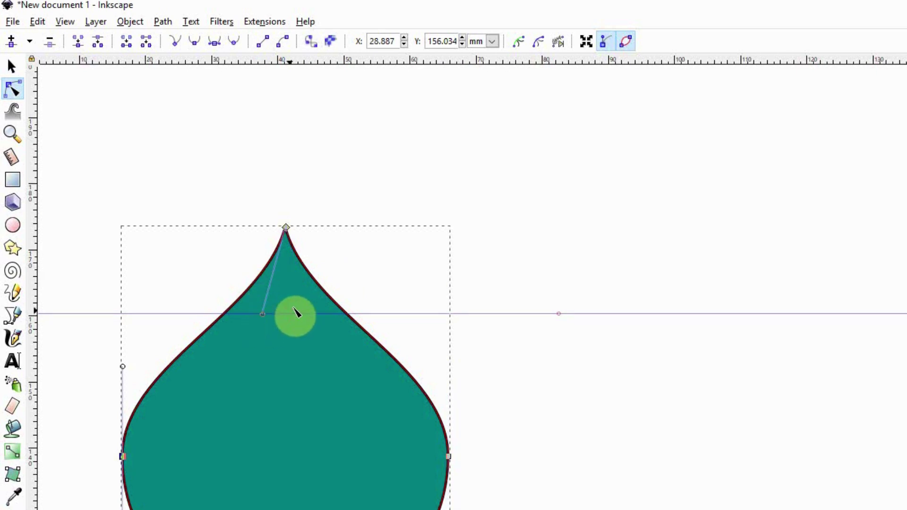
pyautogui.hotkey('ctrl', 'z')
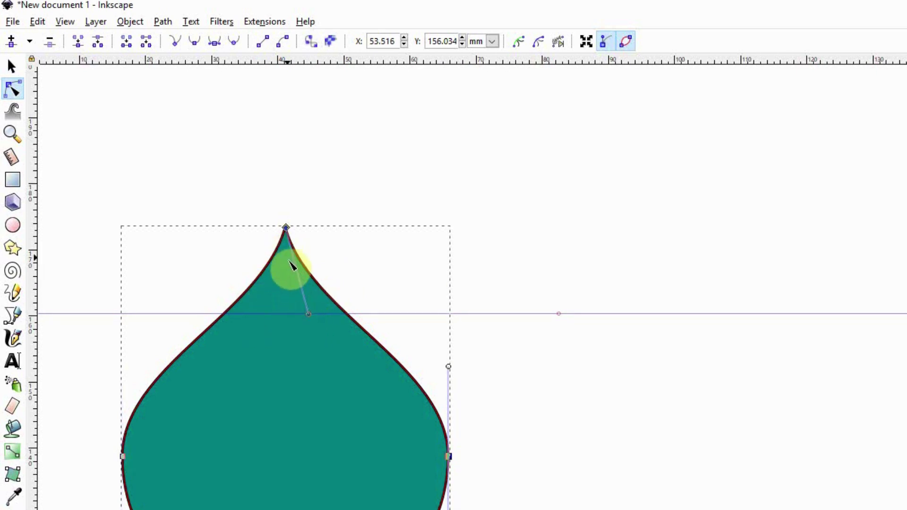
pyautogui.hotkey('ctrl', 'shift', 'z')
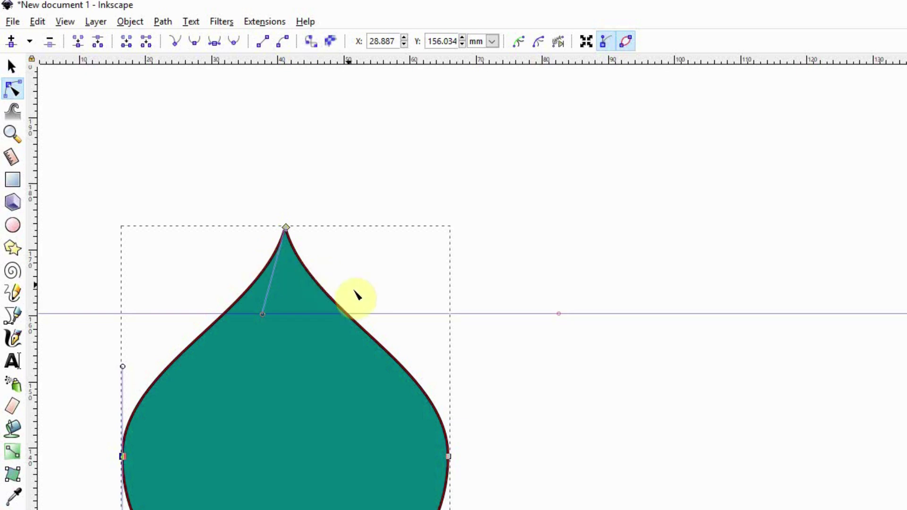
# - Lower the guide, snap the tip's right handle onto it, then delete the guide
pyautogui.moveTo(393, 325); pyautogui.dragTo(265, 321)
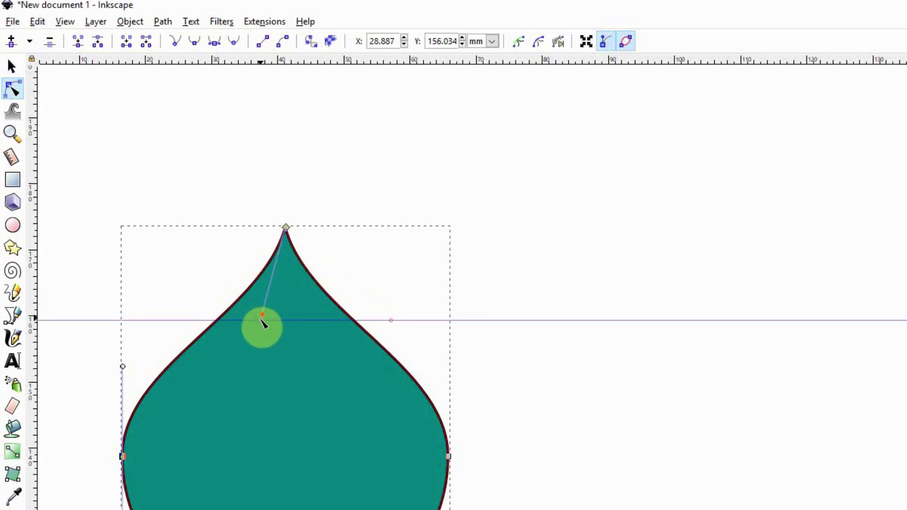
pyautogui.click(338, 305)
pyautogui.moveTo(308, 313); pyautogui.dragTo(314, 325)
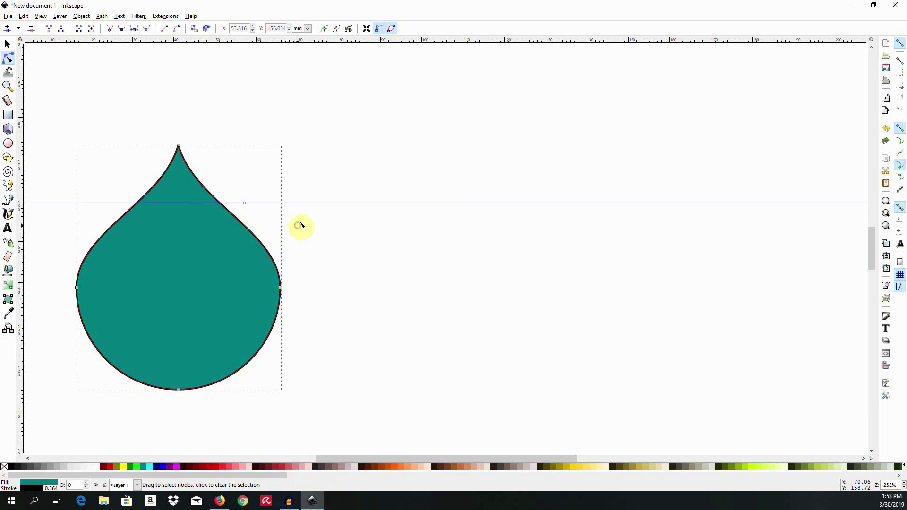
pyautogui.moveTo(304, 204); pyautogui.dragTo(342, 39)
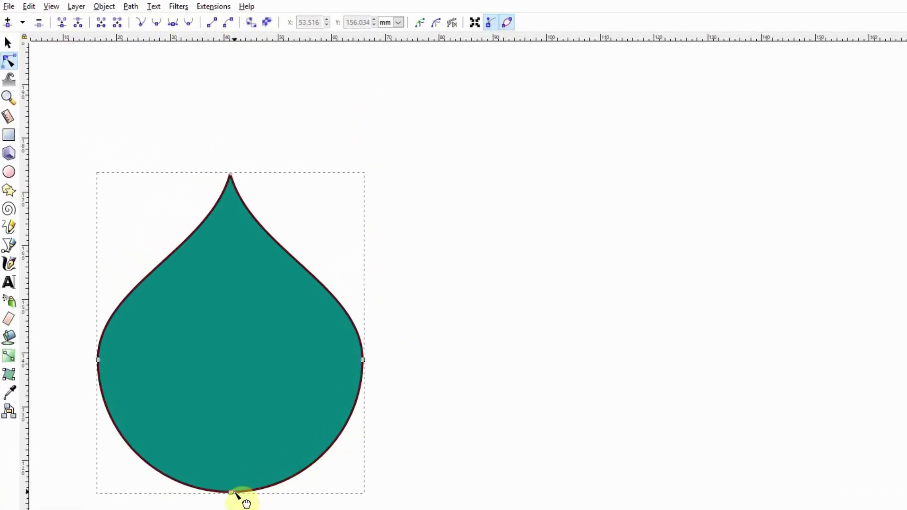
# - Select the bottom node, try stretching its handles, then undo the changes
pyautogui.click(217, 465)
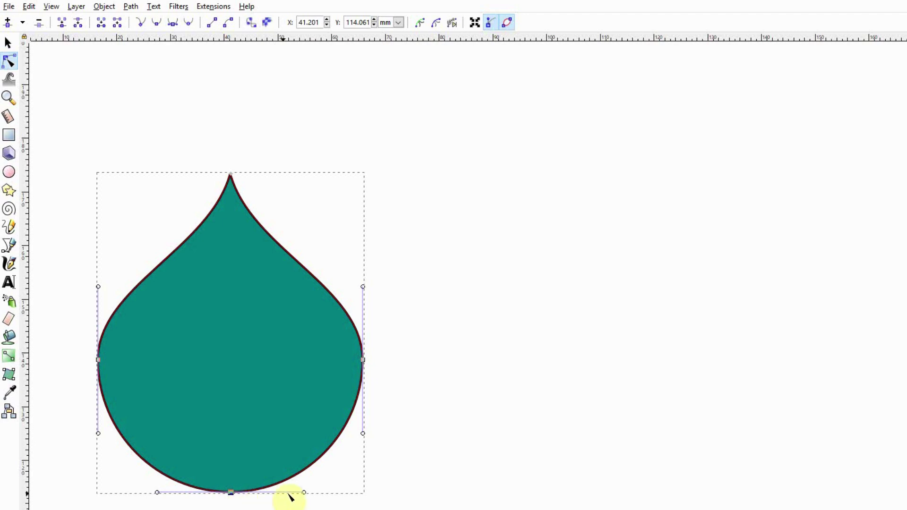
pyautogui.moveTo(304, 493); pyautogui.dragTo(358, 494)
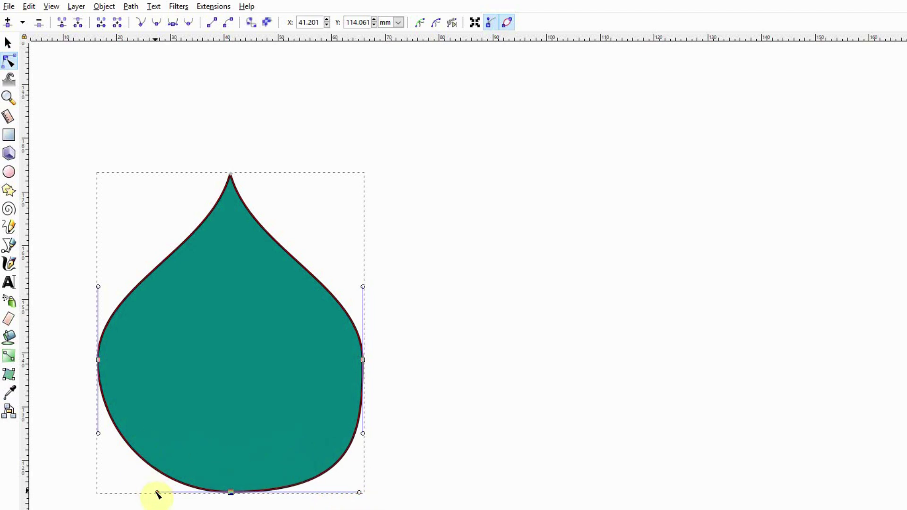
pyautogui.moveTo(157, 492); pyautogui.dragTo(185, 494)
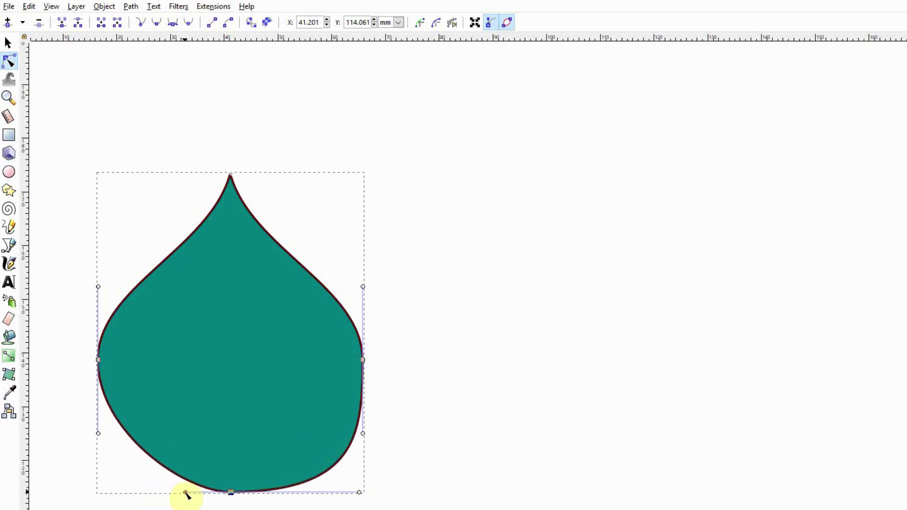
pyautogui.hotkey('ctrl', 'z')
pyautogui.hotkey('ctrl', 'z')
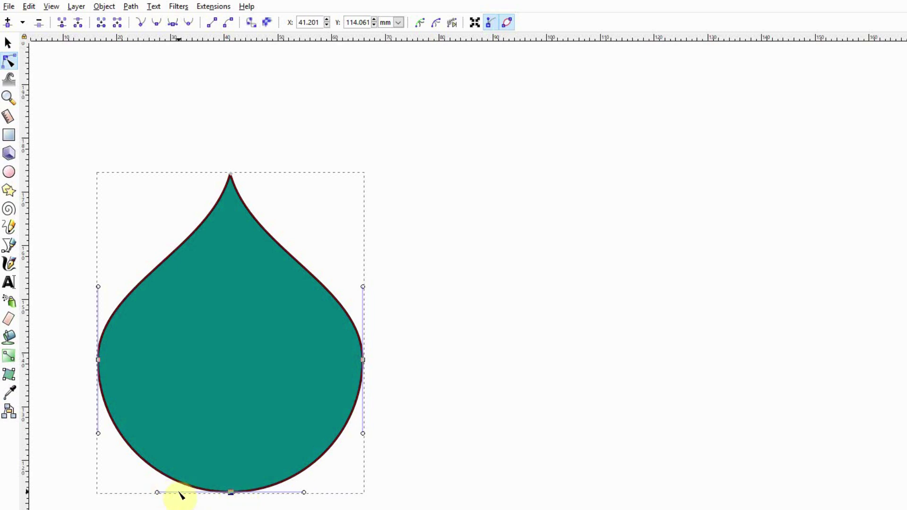
pyautogui.press('|')
pyautogui.hotkey('ctrl', 'z')
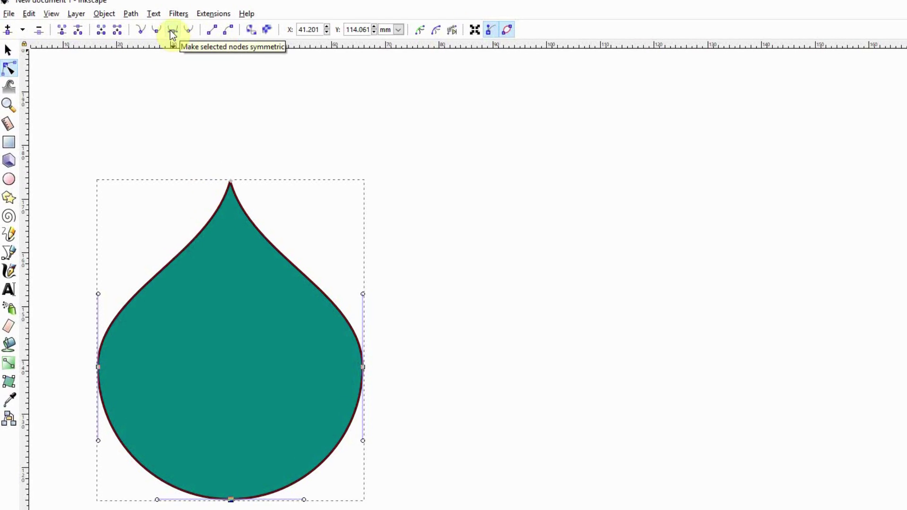
# - Make the bottom node symmetric, widen its handles, and tilt them to skew the lower curve
pyautogui.click(171, 31)
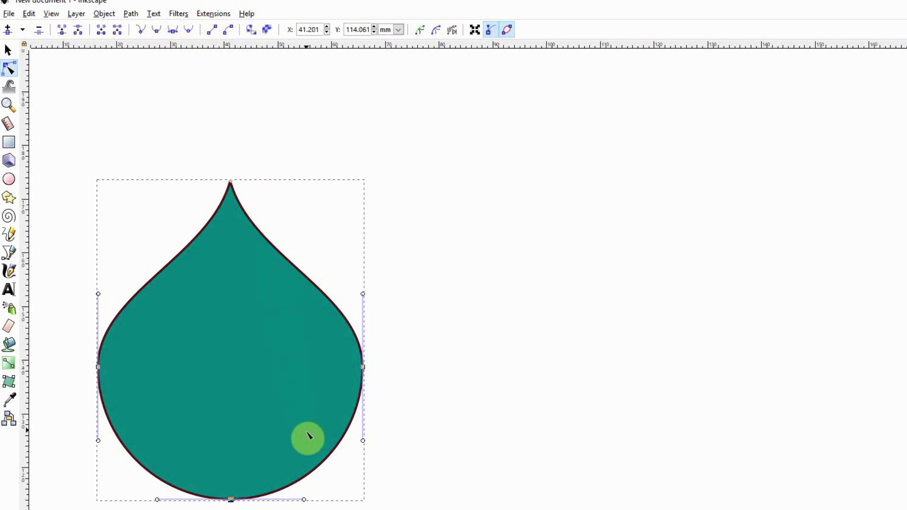
pyautogui.moveTo(305, 500); pyautogui.dragTo(374, 500)
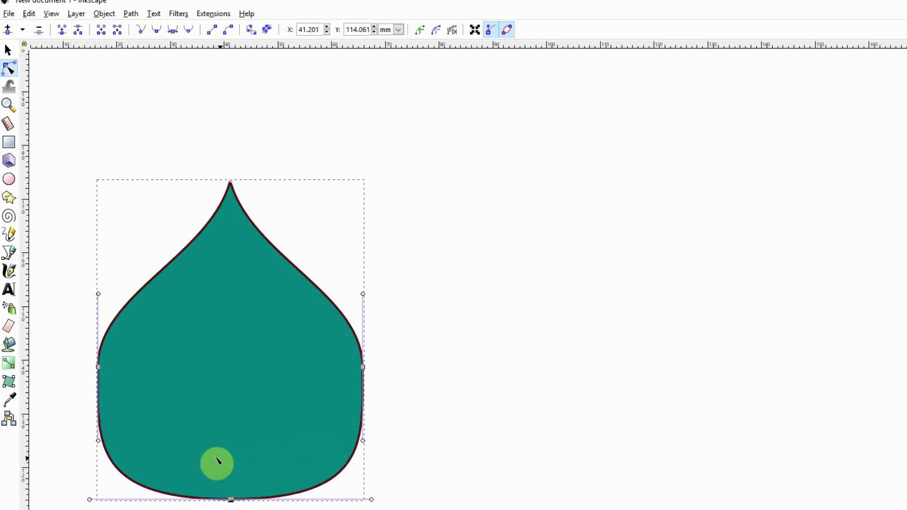
pyautogui.moveTo(89, 501); pyautogui.dragTo(71, 501)
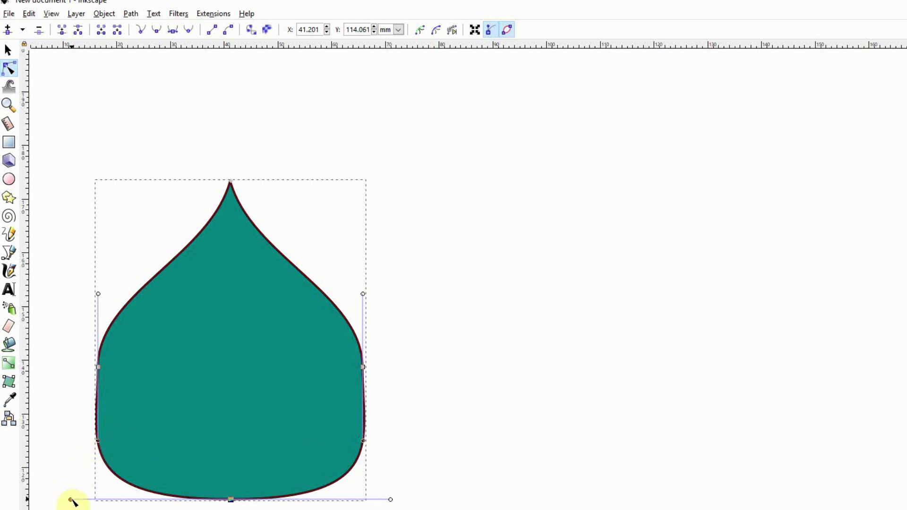
pyautogui.moveTo(71, 501); pyautogui.dragTo(144, 504)
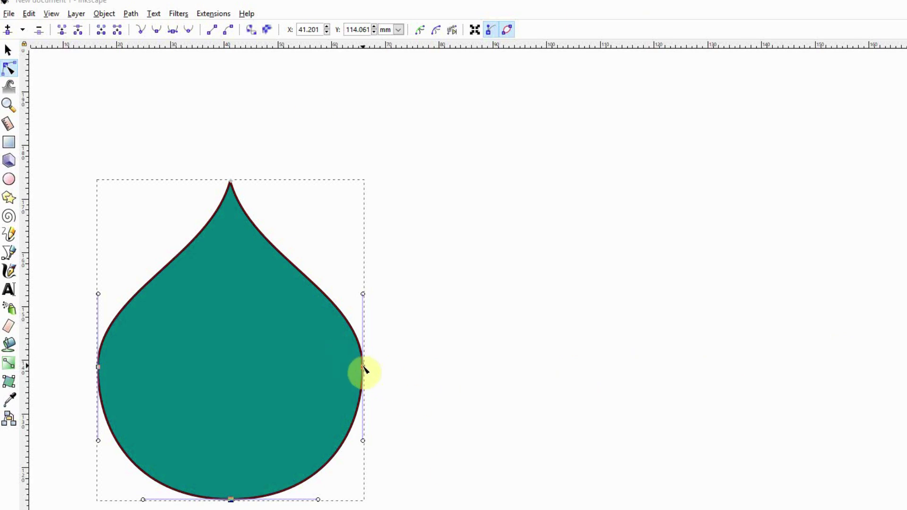
# - Select both side nodes and scale them inward with transform handles to about 92% width
pyautogui.moveTo(78, 349); pyautogui.dragTo(383, 405)
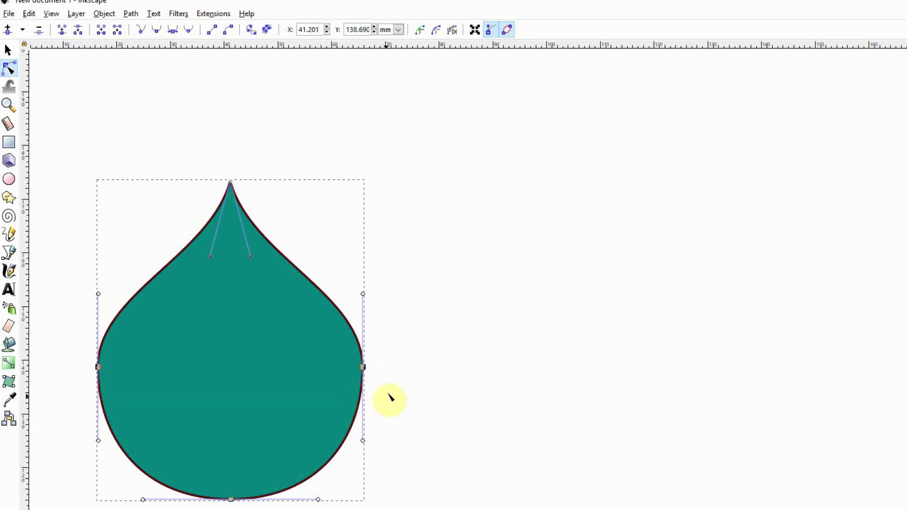
pyautogui.click(476, 30)
pyautogui.moveTo(285, 288)
pyautogui.mouseDown()
pyautogui.moveTo(233, 290)
pyautogui.moveTo(277, 293)
pyautogui.mouseUp()
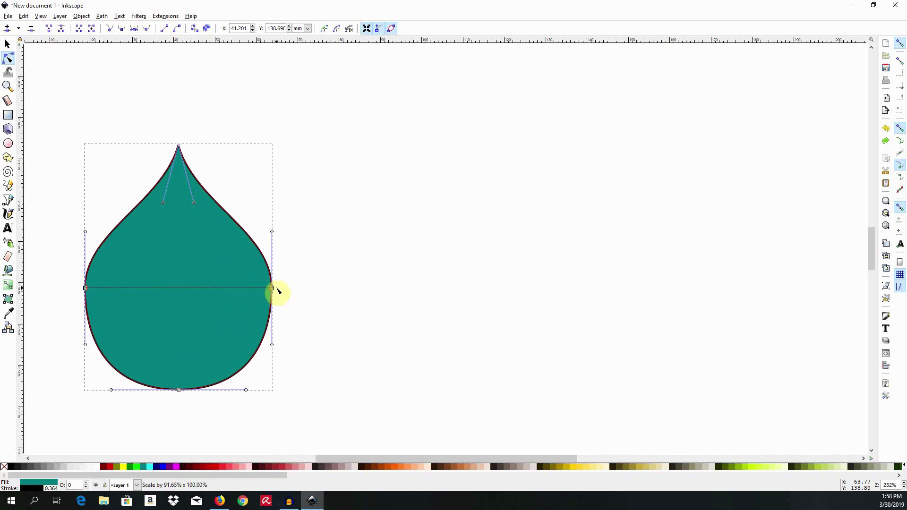
pyautogui.moveTo(278, 291); pyautogui.dragTo(277, 291)
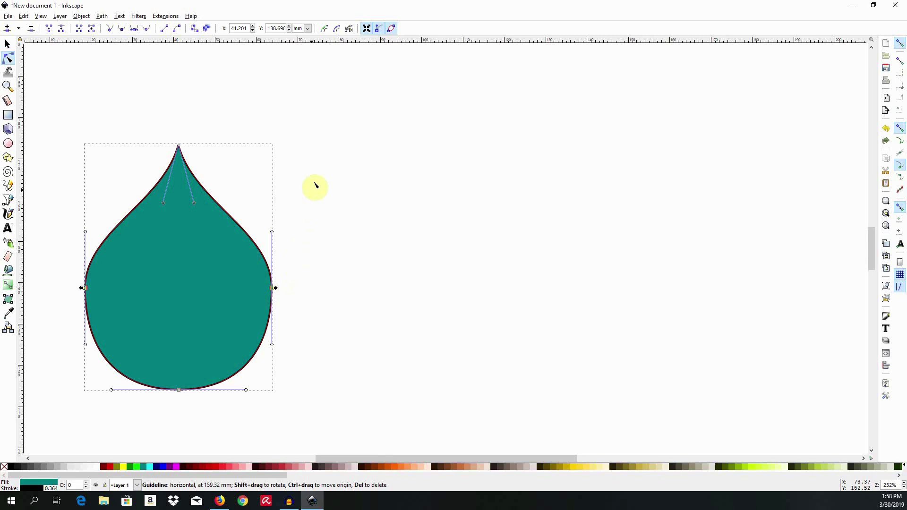
# - Hide the scale handles, reselect both side nodes, and drag them down to lower the widest point
pyautogui.click(367, 29)
pyautogui.click(278, 292)
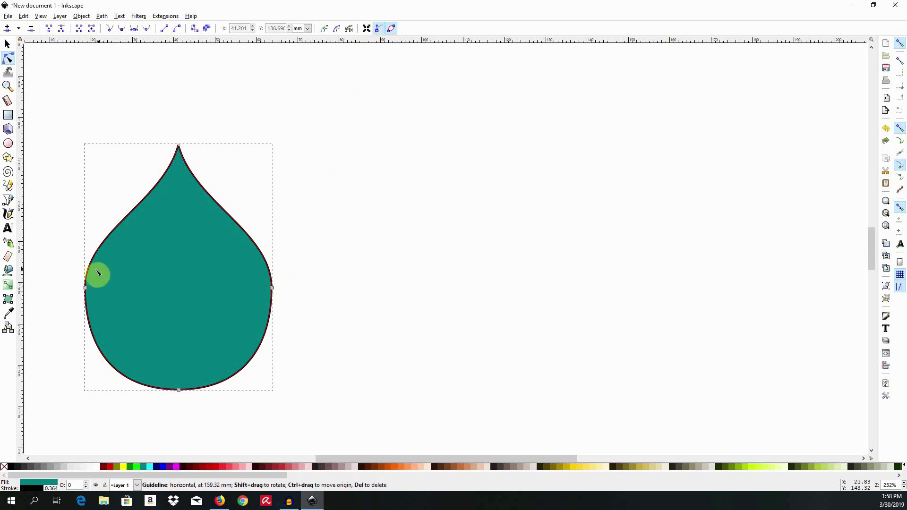
pyautogui.moveTo(70, 271); pyautogui.dragTo(291, 313)
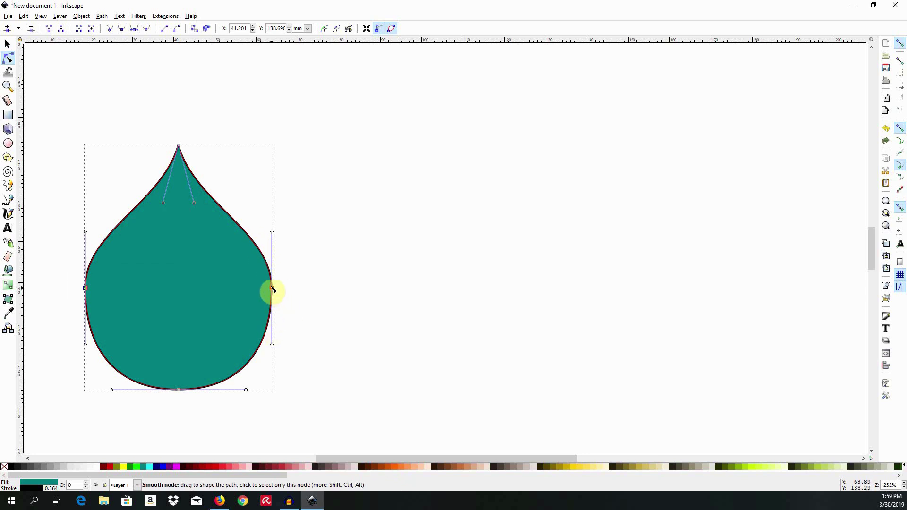
pyautogui.moveTo(273, 288)
pyautogui.mouseDown()
pyautogui.moveTo(272, 322)
pyautogui.moveTo(277, 304)
pyautogui.mouseUp()
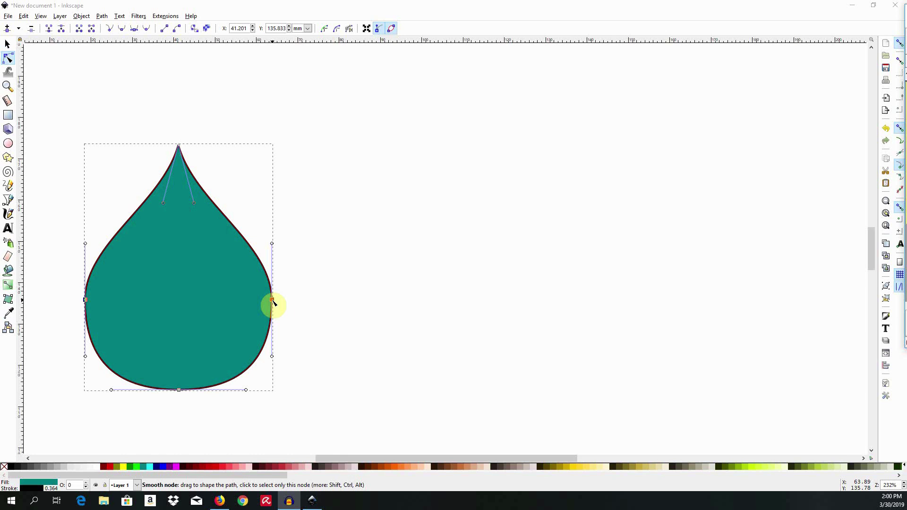
# - Reselect the side nodes and nudge them in and out with < and >, ending at the original width
pyautogui.click(150, 298)
pyautogui.moveTo(74, 287); pyautogui.dragTo(284, 314)
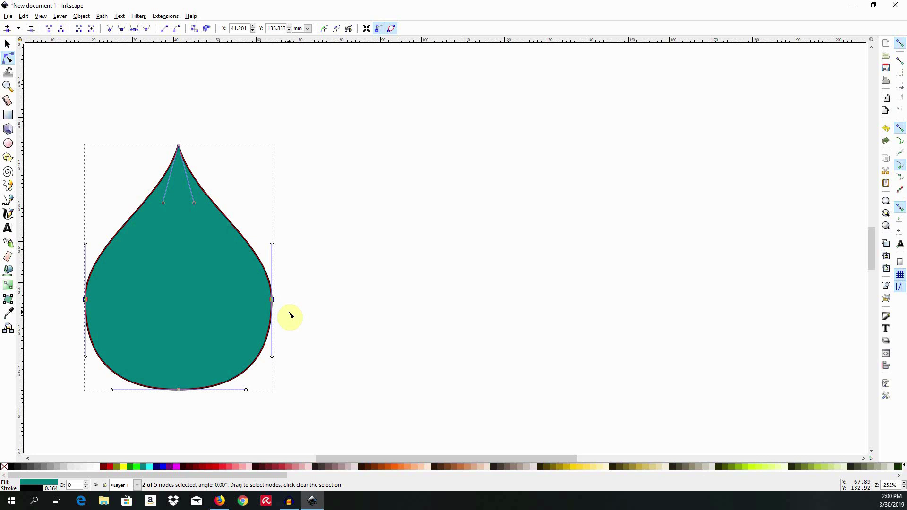
pyautogui.press(',')
pyautogui.press(',')
pyautogui.press(',')
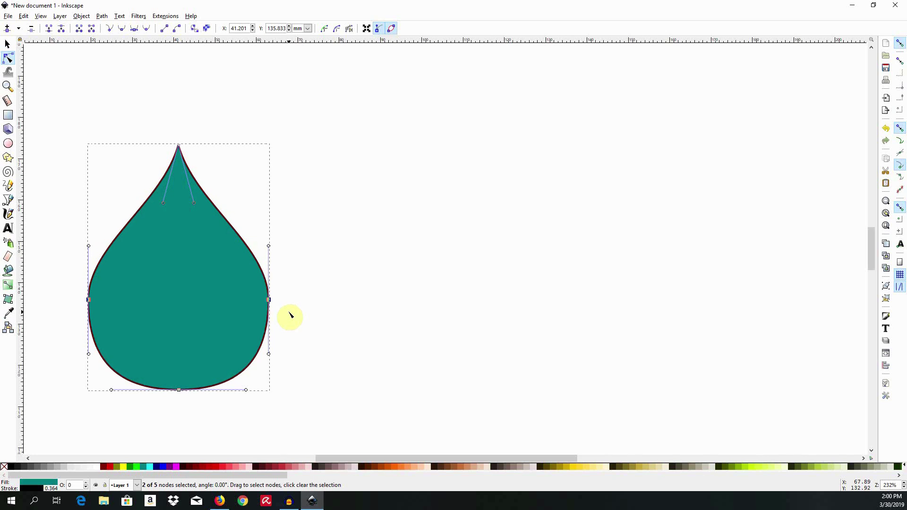
pyautogui.press('.')
pyautogui.press('.')
pyautogui.press('.')
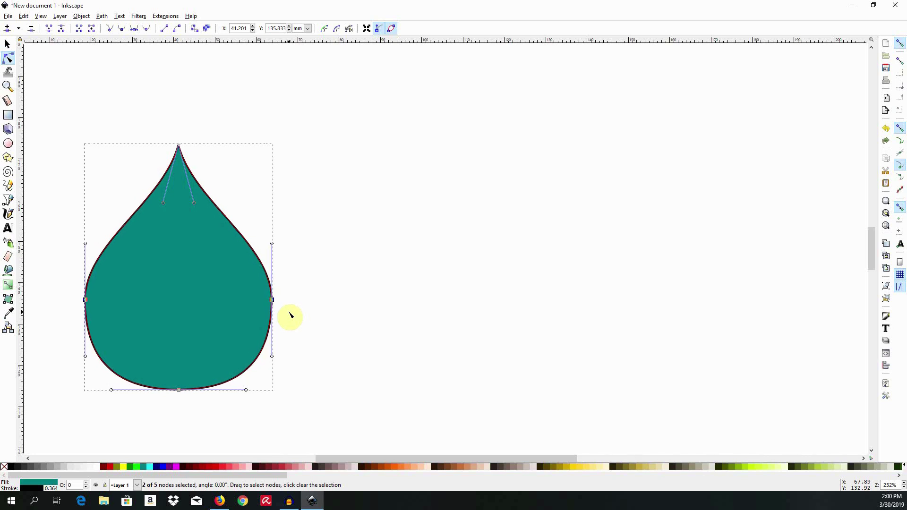
pyautogui.press('.')
pyautogui.press(',')
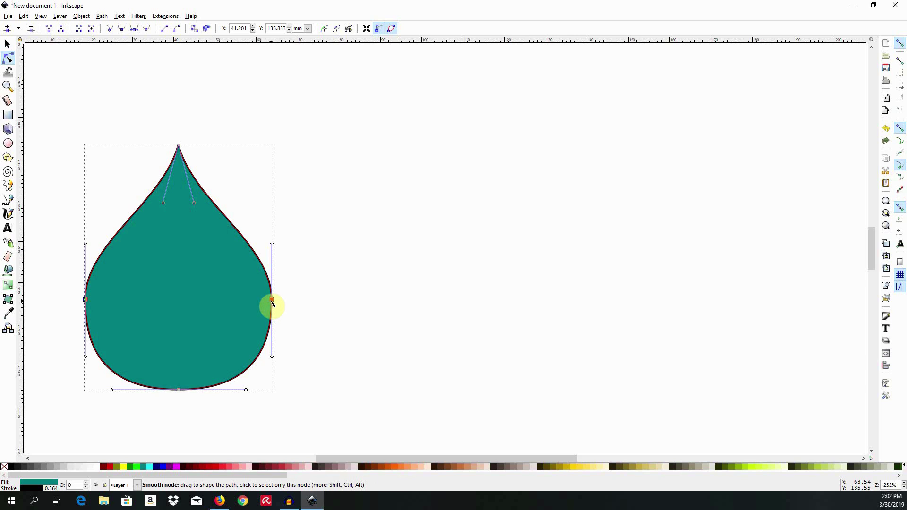
# - Return to the Selector tool and deselect the finished 45.508 × 59.683 mm teardrop
pyautogui.click(80, 90)
pyautogui.click(7, 44)
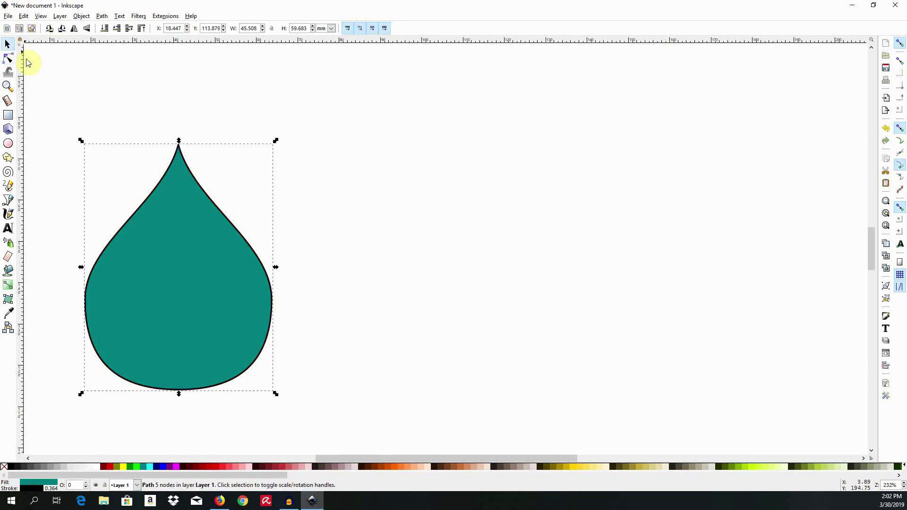
pyautogui.click(74, 97)
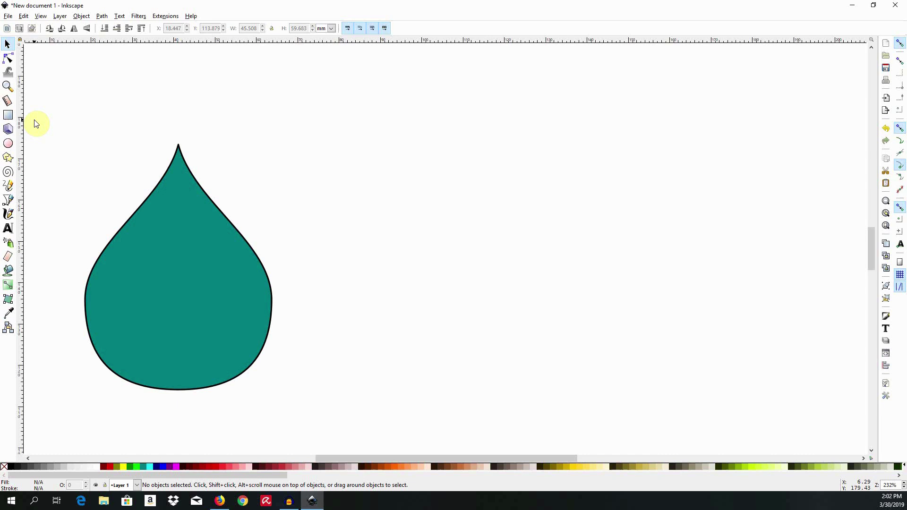
# - Draw a teal square to the right of the teardrop, Ctrl-constrained
pyautogui.click(8, 115)
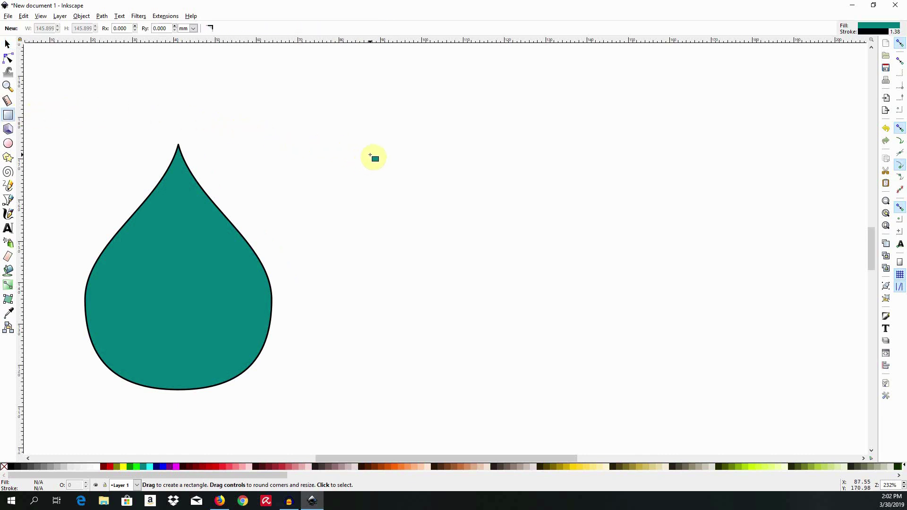
pyautogui.press('ctrl')
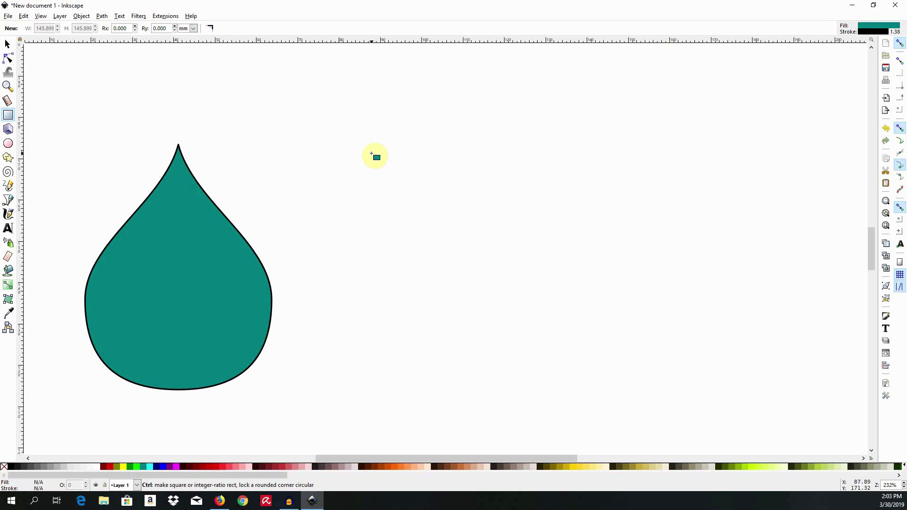
pyautogui.moveTo(371, 155); pyautogui.dragTo(567, 373)
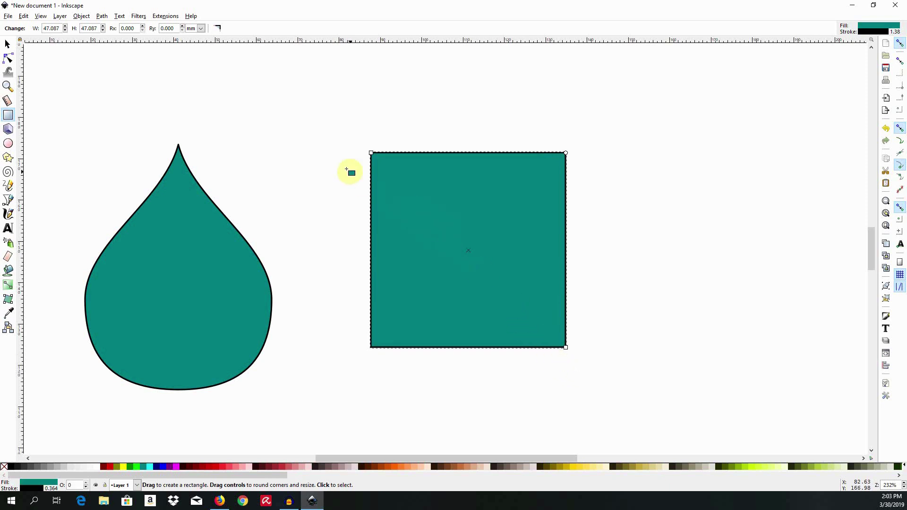
# - Rotate the square 45° with Ctrl-snapped rotate handles so it stands as a diamond
pyautogui.click(7, 44)
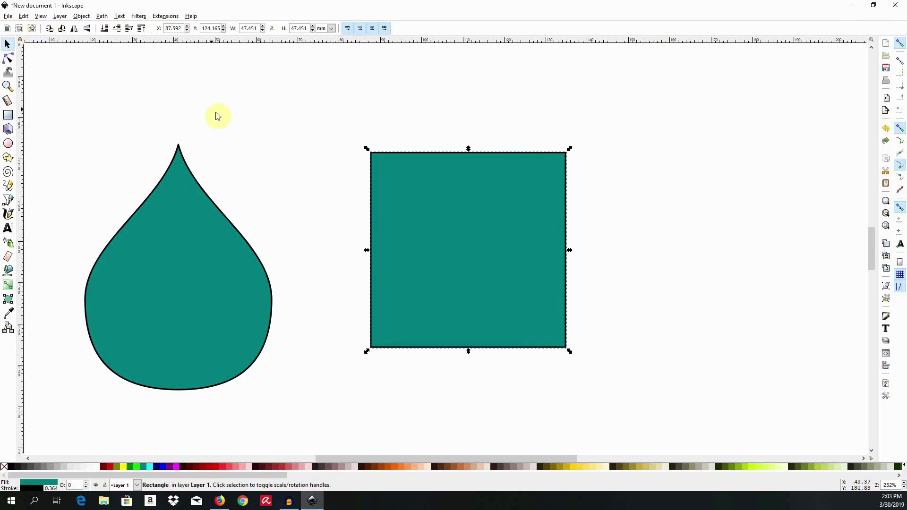
pyautogui.click(422, 217)
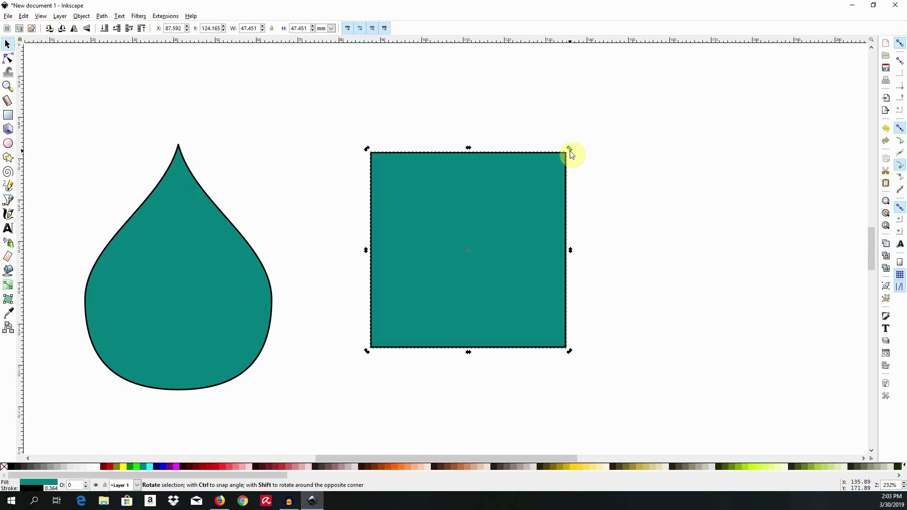
pyautogui.press('ctrl')
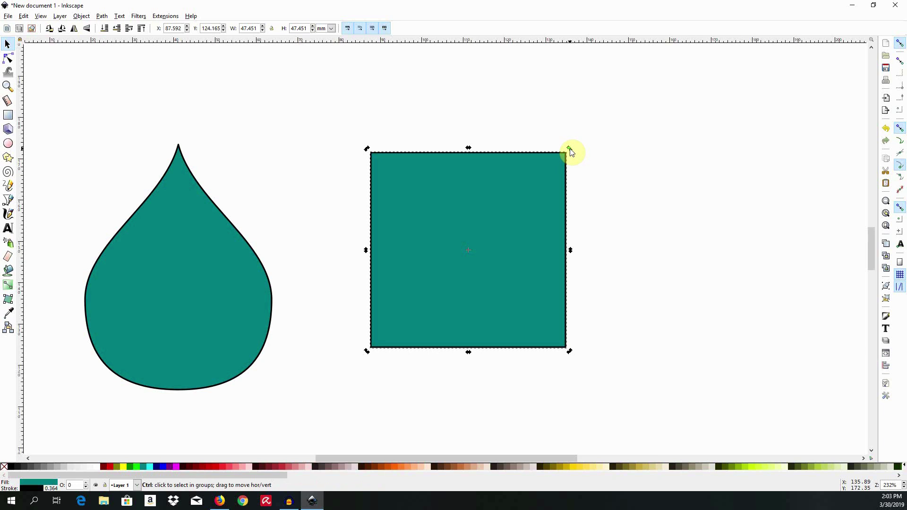
pyautogui.moveTo(570, 151); pyautogui.dragTo(596, 240)
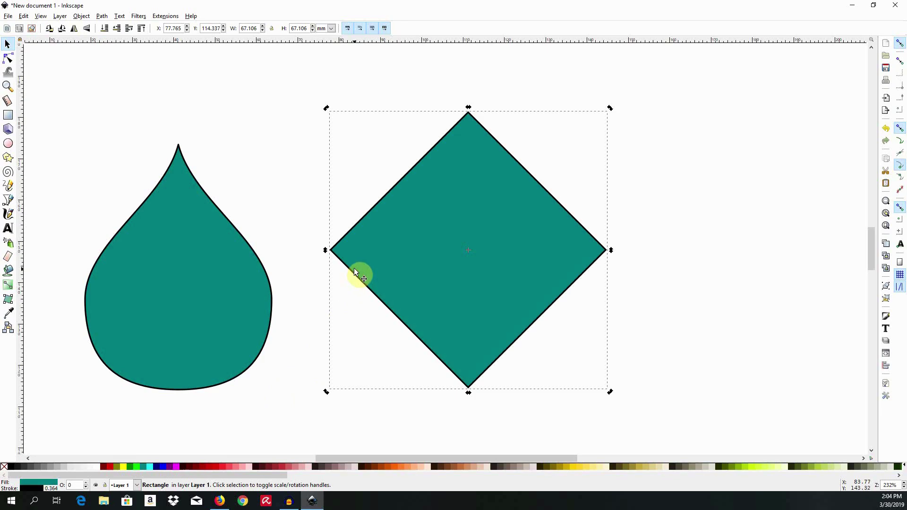
# - Convert the reselected teal diamond to a path with Path > Object to Path
pyautogui.click(321, 231)
pyautogui.click(352, 229)
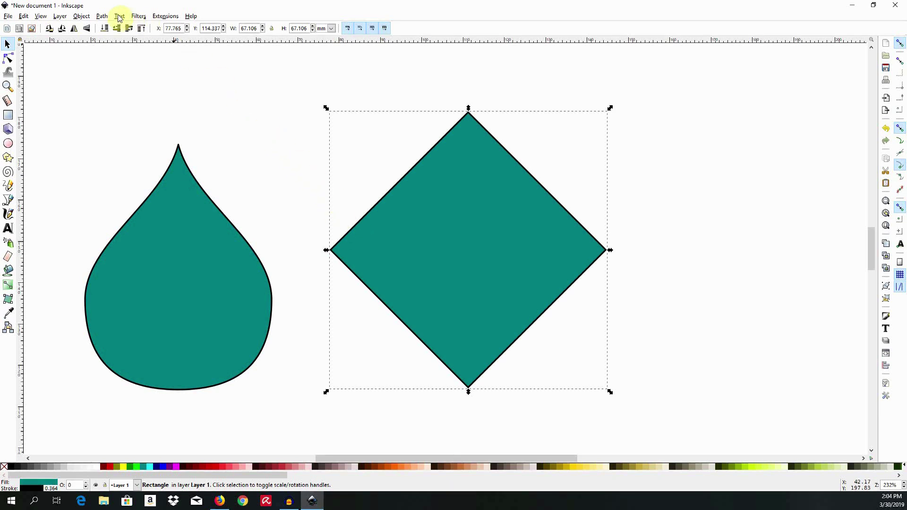
pyautogui.click(102, 18)
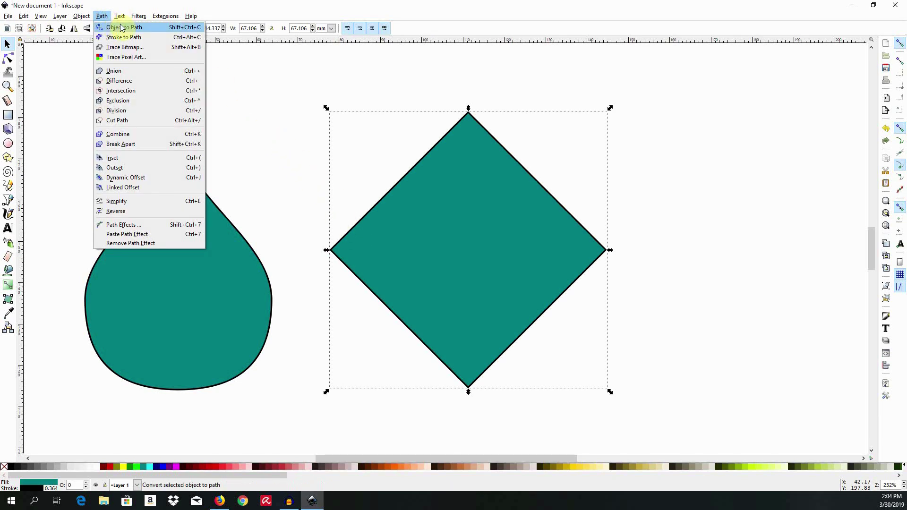
pyautogui.click(159, 32)
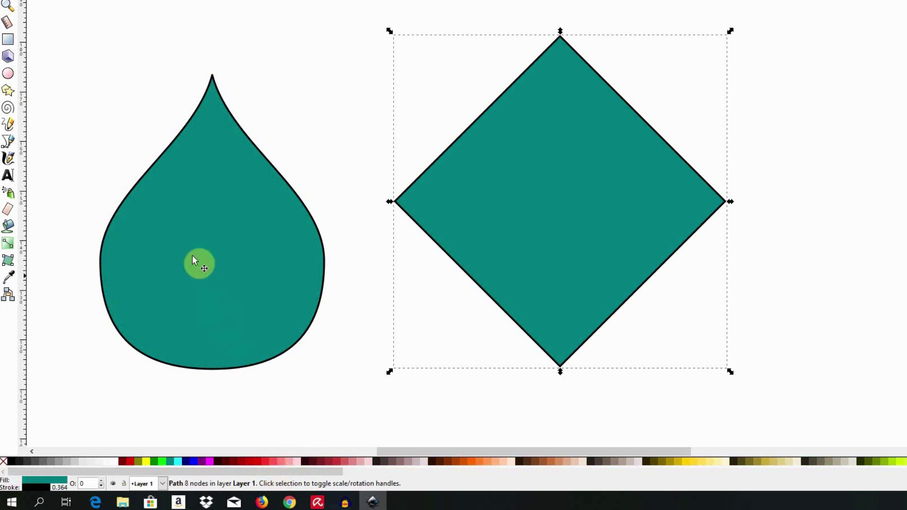
# - Select the diamond's corner nodes and edges in the Node tool, undoing an accidental curved top
pyautogui.click(8, 57)
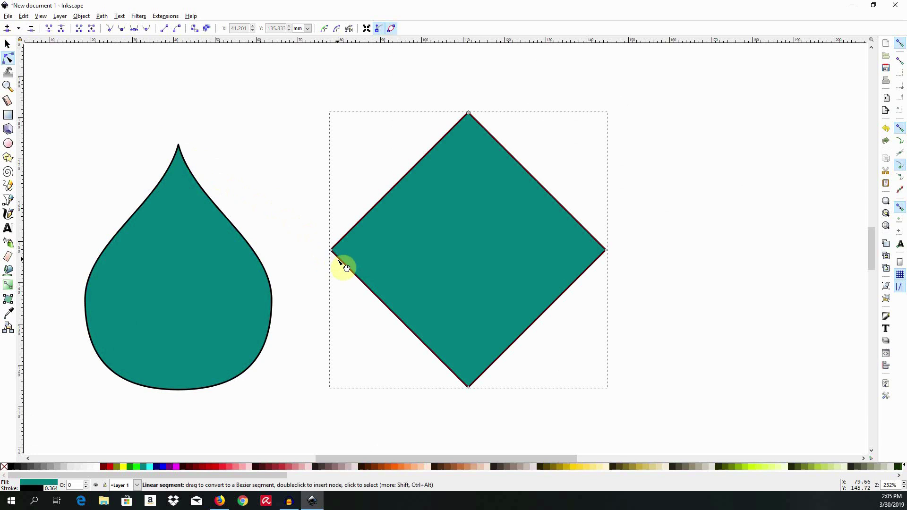
pyautogui.click(332, 251)
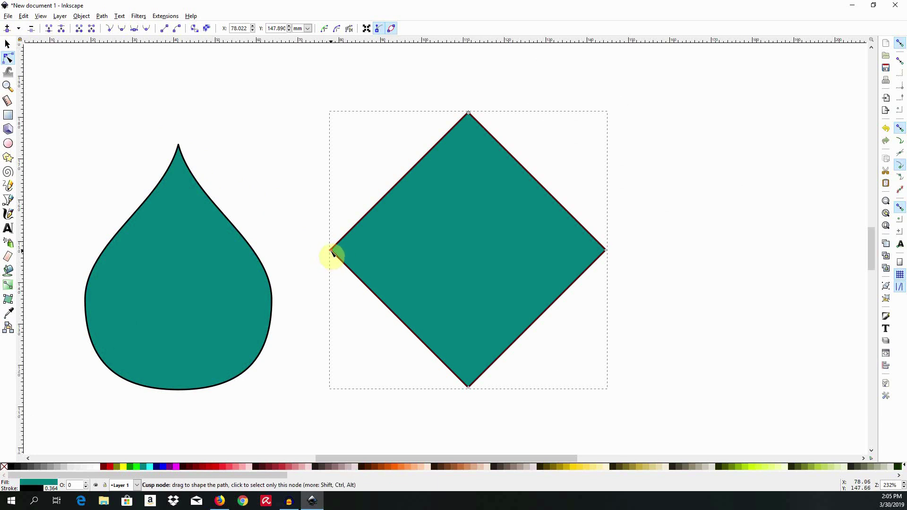
pyautogui.keyDown('ctrl'); pyautogui.click(334, 254); pyautogui.keyUp('ctrl')
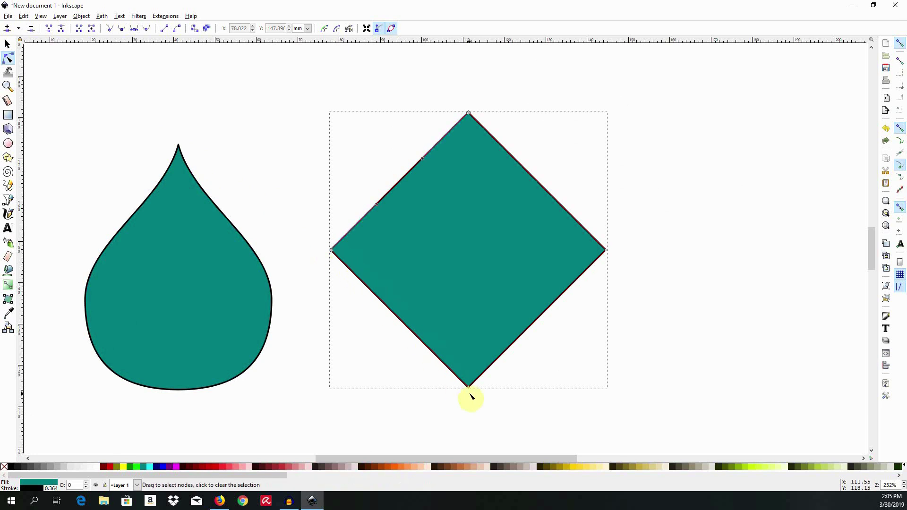
pyautogui.keyDown('ctrl'); pyautogui.click(469, 389); pyautogui.keyUp('ctrl')
pyautogui.click(605, 251)
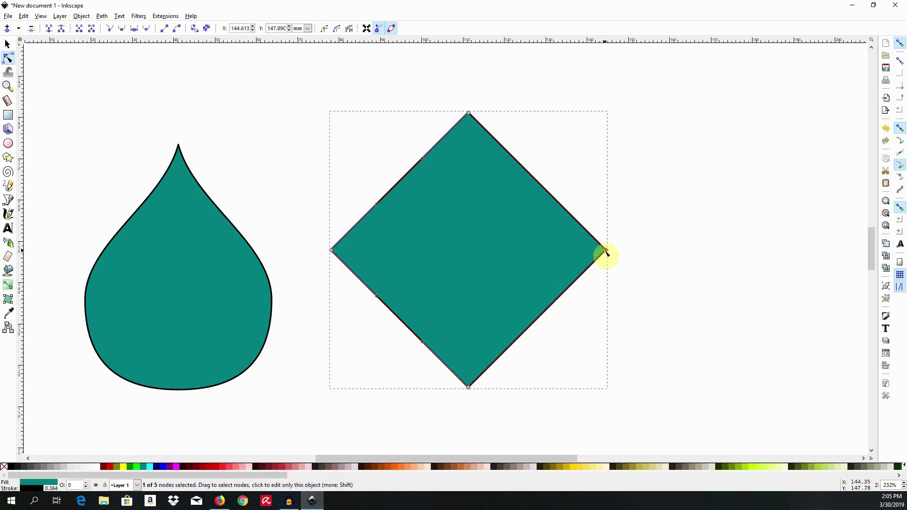
pyautogui.keyDown('ctrl'); pyautogui.click(468, 112); pyautogui.keyUp('ctrl')
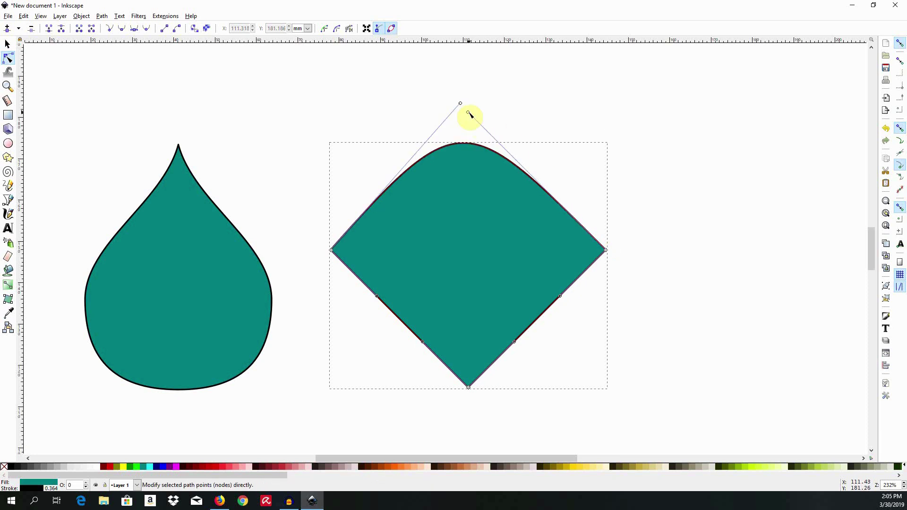
pyautogui.hotkey('ctrl', 'z')
pyautogui.hotkey('ctrl', 'z')
pyautogui.hotkey('ctrl', 'z')
pyautogui.hotkey('ctrl', 'z')
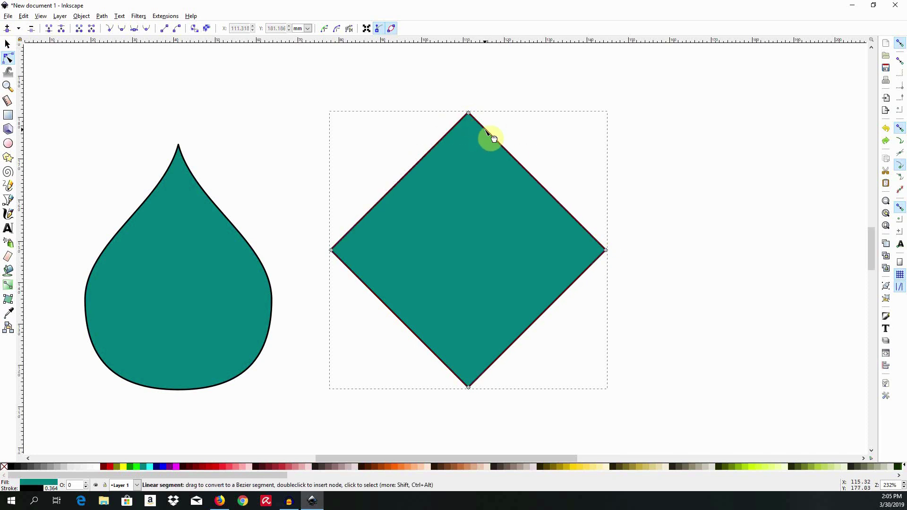
pyautogui.click(493, 137)
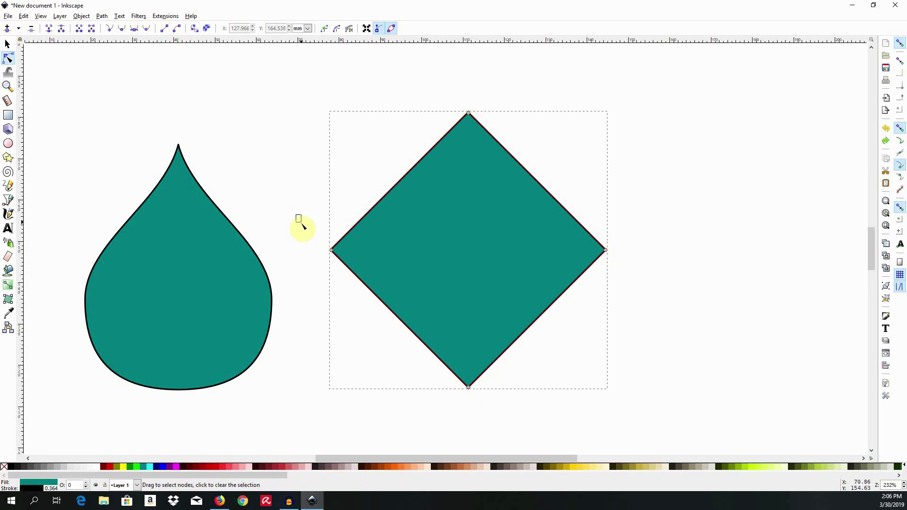
# - Make the diamond's left, bottom and right nodes auto-smooth, leaving the top corner sharp
pyautogui.moveTo(297, 215); pyautogui.dragTo(638, 415)
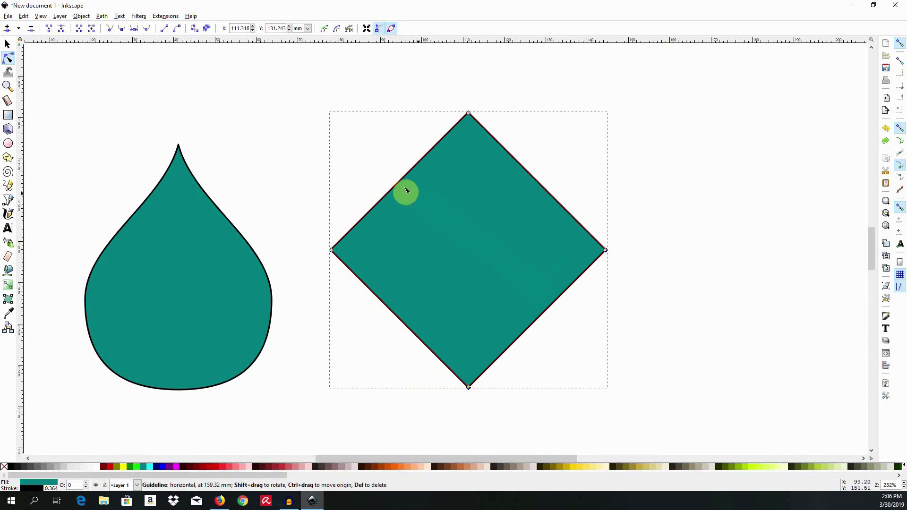
pyautogui.click(147, 31)
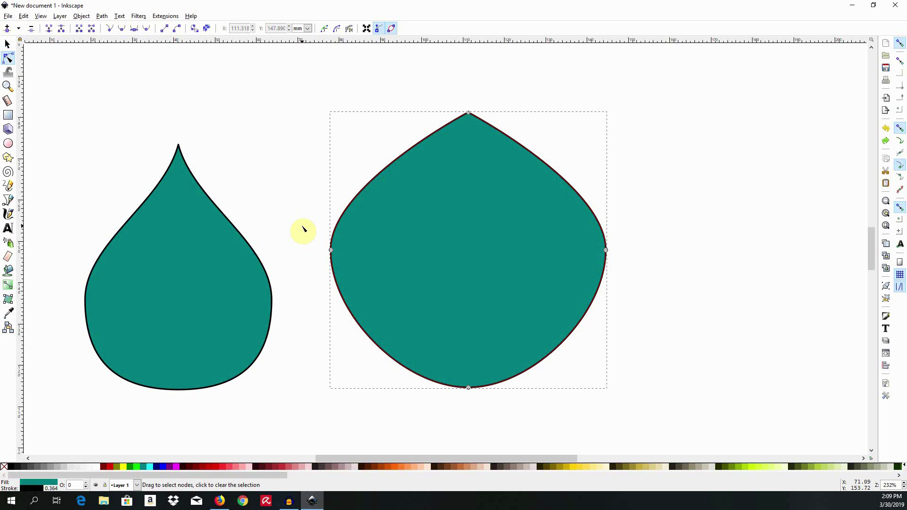
# - Drag the shape's left and right side nodes downward to form a teardrop outline
pyautogui.moveTo(333, 255)
pyautogui.mouseDown()
pyautogui.moveTo(470, 273)
pyautogui.moveTo(589, 253)
pyautogui.moveTo(352, 242)
pyautogui.mouseUp()
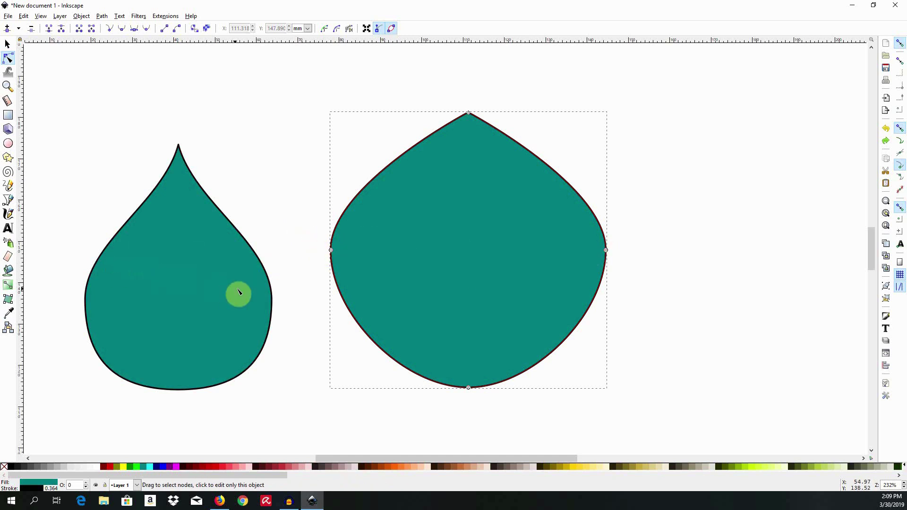
pyautogui.moveTo(304, 231); pyautogui.dragTo(616, 293)
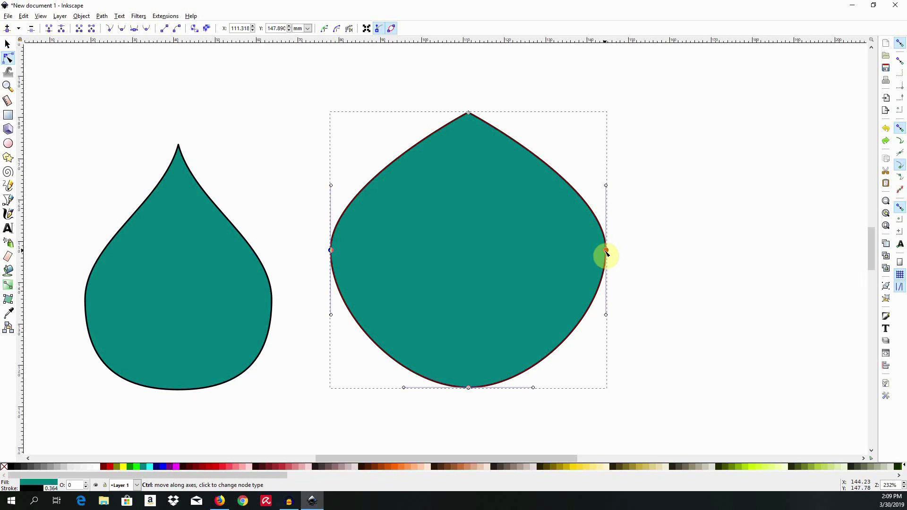
pyautogui.moveTo(607, 254); pyautogui.dragTo(606, 284)
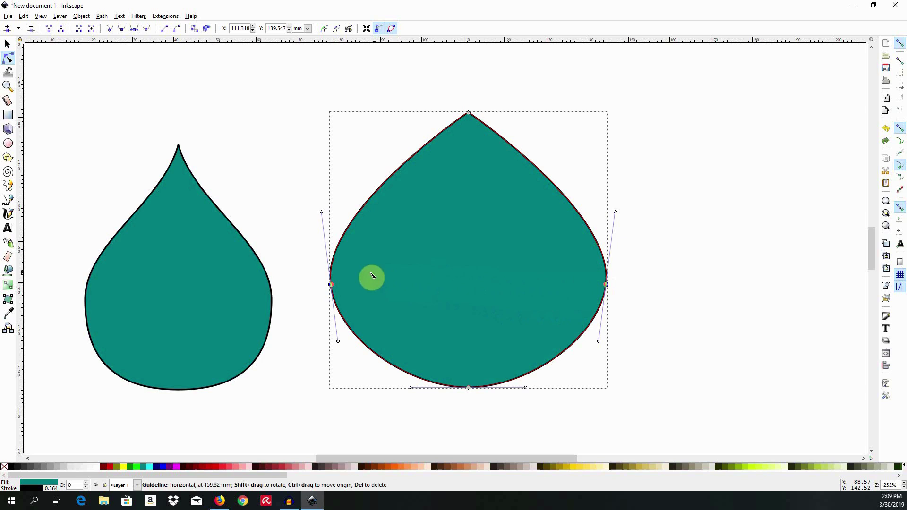
# - Select the nodes on the lower half of the right drop
pyautogui.click(265, 296)
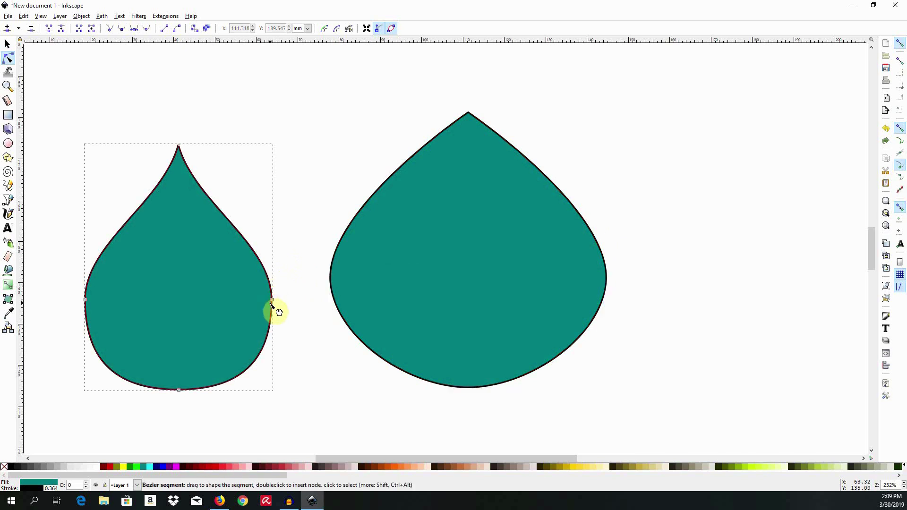
pyautogui.click(333, 283)
pyautogui.moveTo(315, 277); pyautogui.dragTo(607, 289)
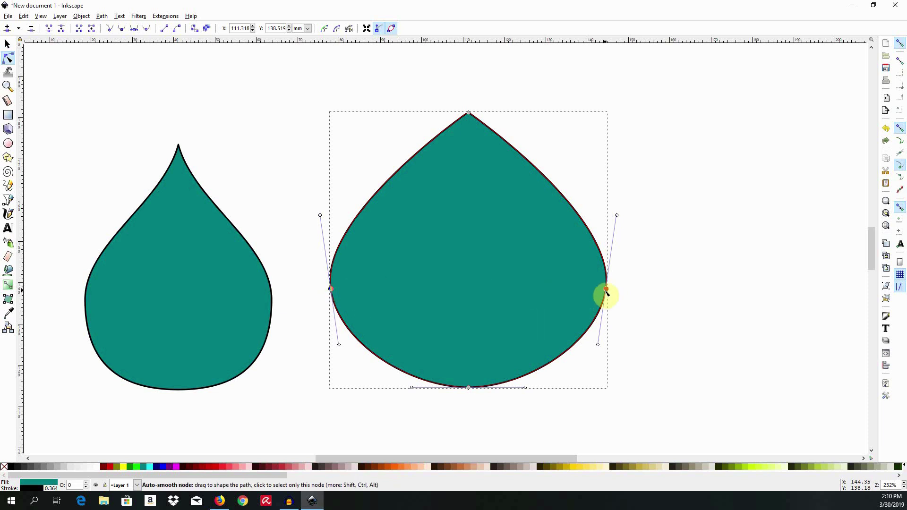
pyautogui.press('Escape')
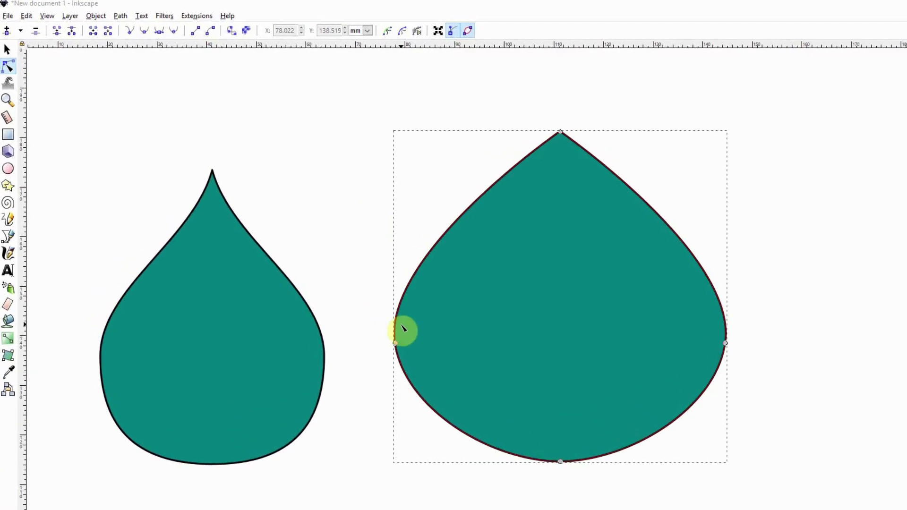
pyautogui.moveTo(369, 303); pyautogui.dragTo(751, 485)
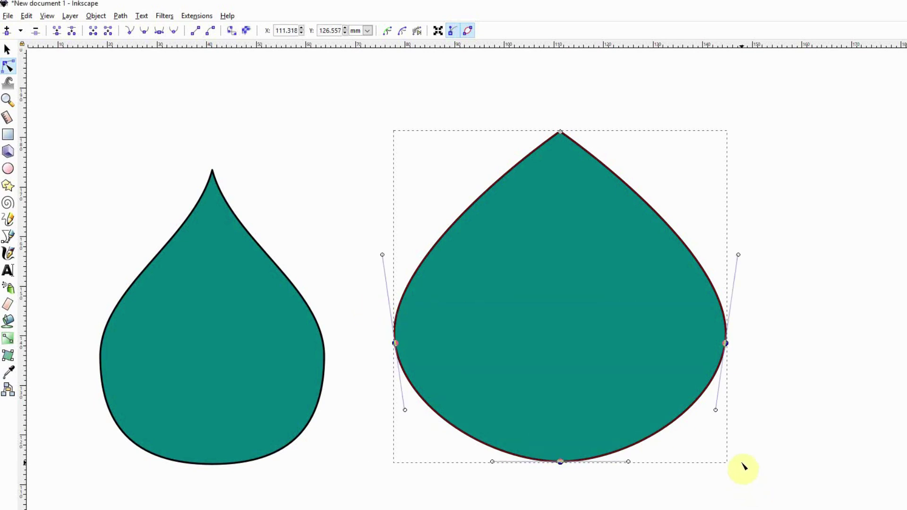
# - Scale the right drop's lower nodes to about 86%, then back up about 108%
pyautogui.click(438, 32)
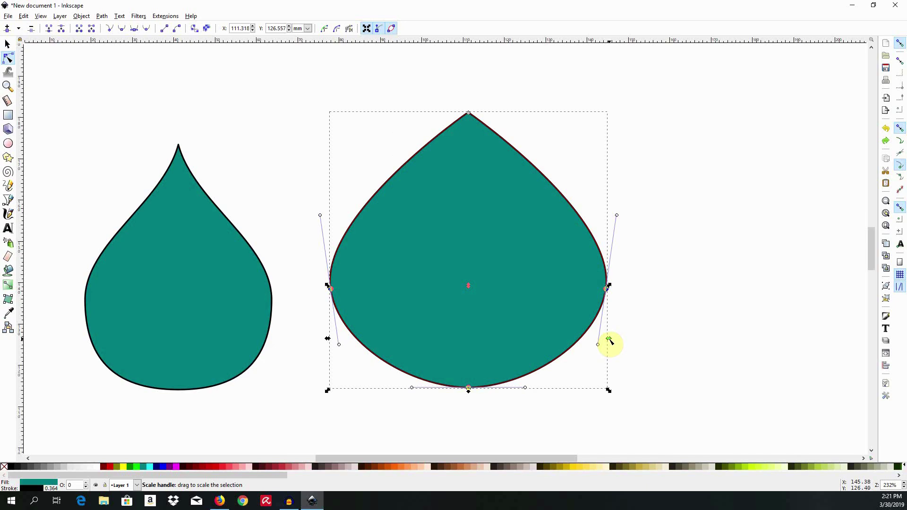
pyautogui.moveTo(609, 340); pyautogui.dragTo(566, 330)
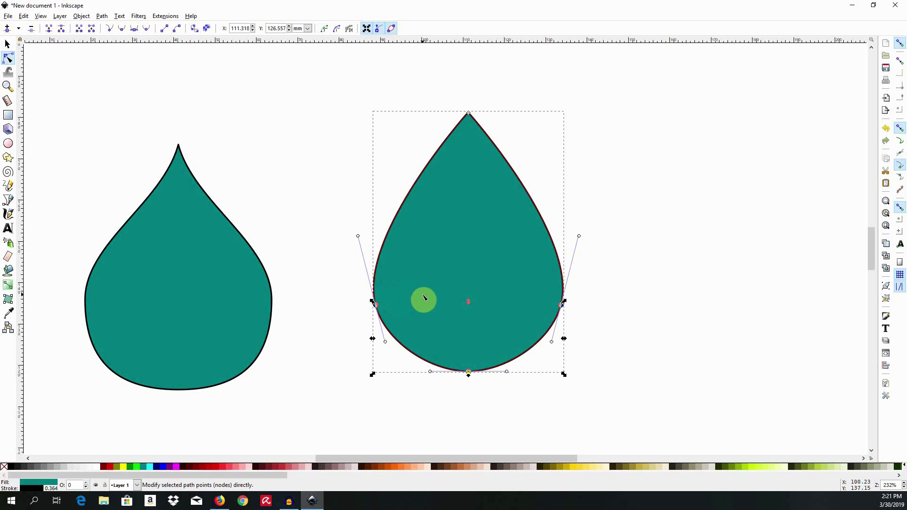
pyautogui.moveTo(565, 341)
pyautogui.mouseDown()
pyautogui.moveTo(574, 345)
pyautogui.moveTo(560, 339)
pyautogui.mouseUp()
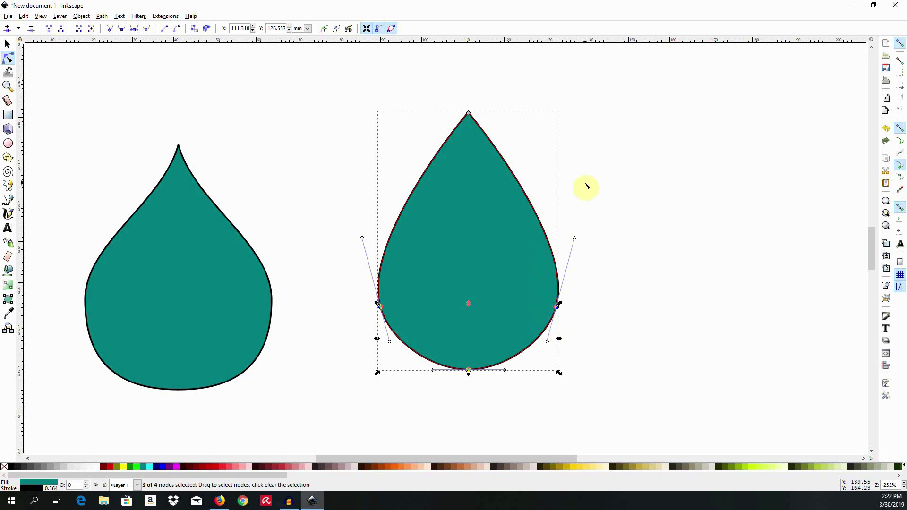
# - Pull the left drop's side nodes inward to narrow its bulge
pyautogui.press('Escape')
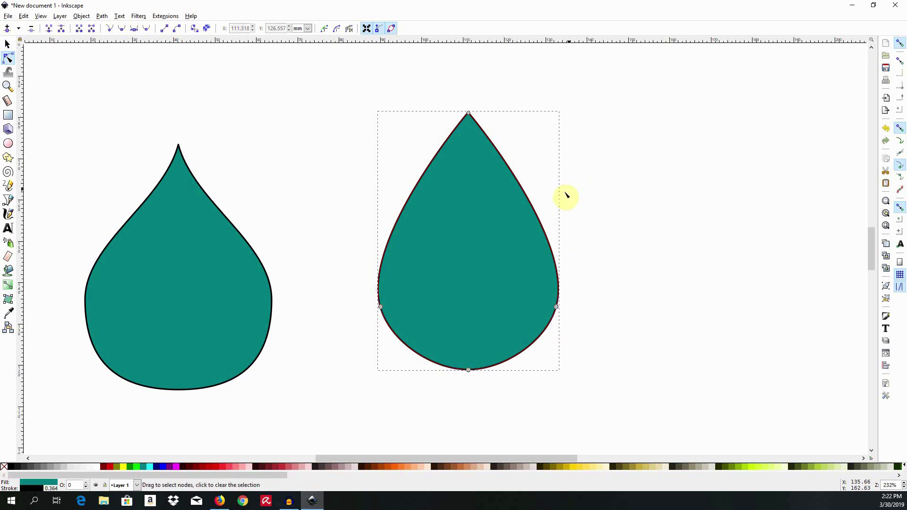
pyautogui.click(267, 303)
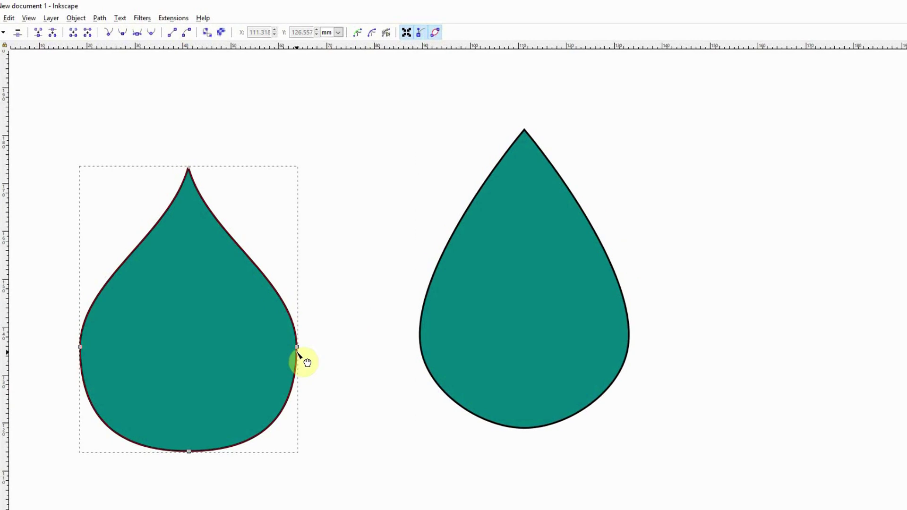
pyautogui.click(298, 354)
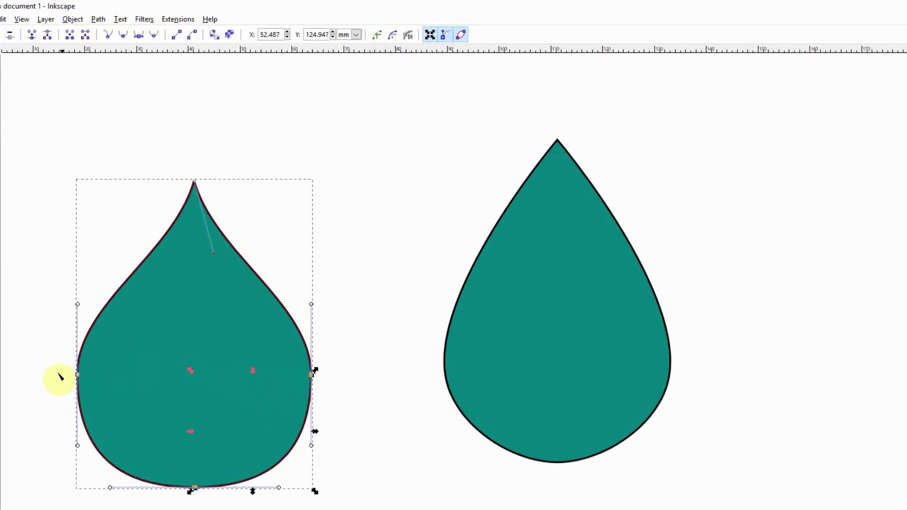
pyautogui.click(64, 348)
pyautogui.moveTo(63, 335); pyautogui.dragTo(92, 355)
pyautogui.moveTo(88, 394); pyautogui.dragTo(330, 406)
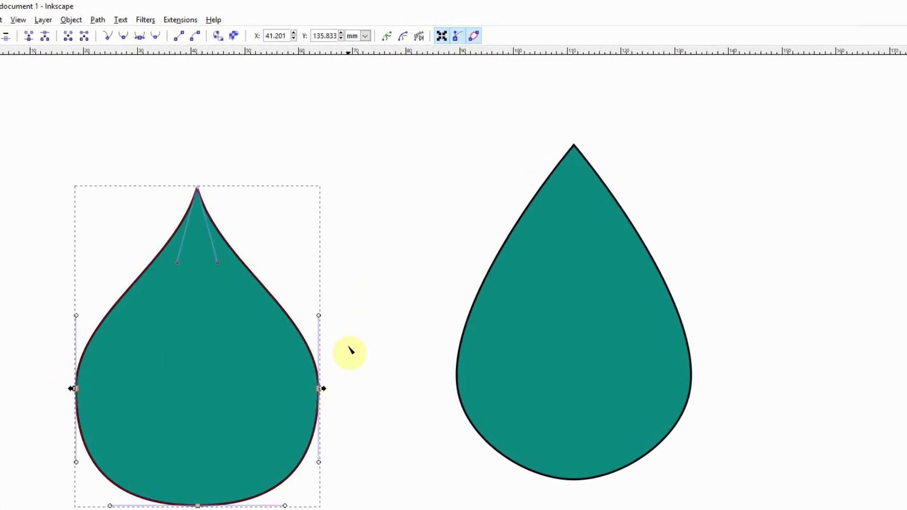
pyautogui.moveTo(323, 390); pyautogui.dragTo(299, 396)
# - Shorten the left drop's bottom node handles for a rounder base, then deselect
pyautogui.keyDown('shift'); pyautogui.click(197, 506); pyautogui.keyUp('shift')
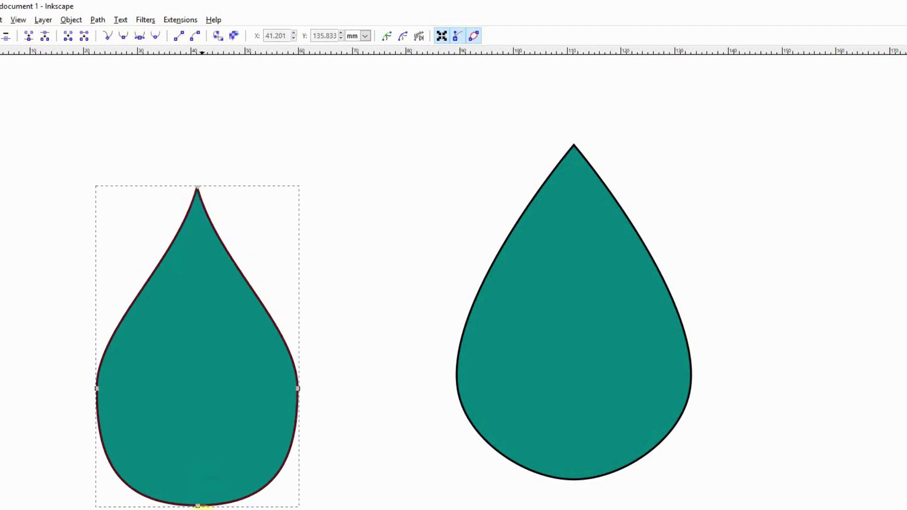
pyautogui.click(199, 506)
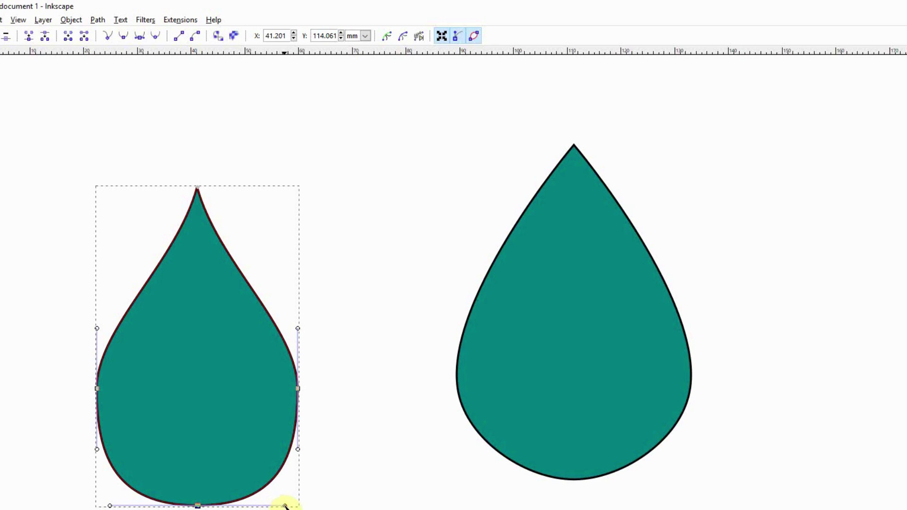
pyautogui.moveTo(285, 507); pyautogui.dragTo(257, 507)
pyautogui.click(359, 466)
pyautogui.click(375, 441)
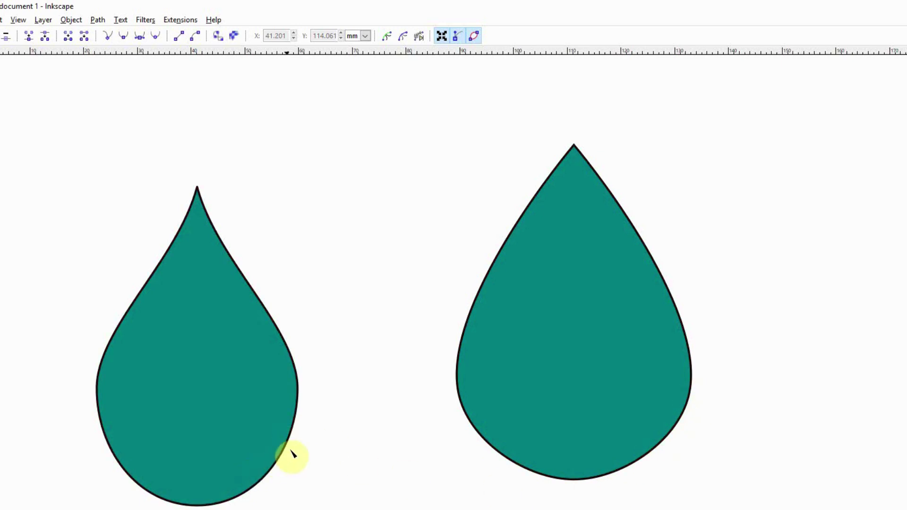
# - Make the right drop's bottom node symmetric and widen its rounded base curve
pyautogui.click(525, 463)
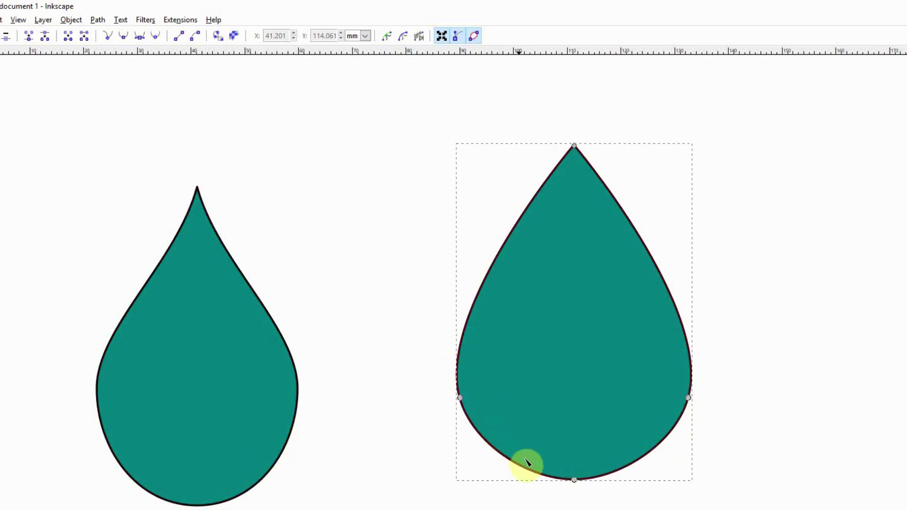
pyautogui.click(574, 480)
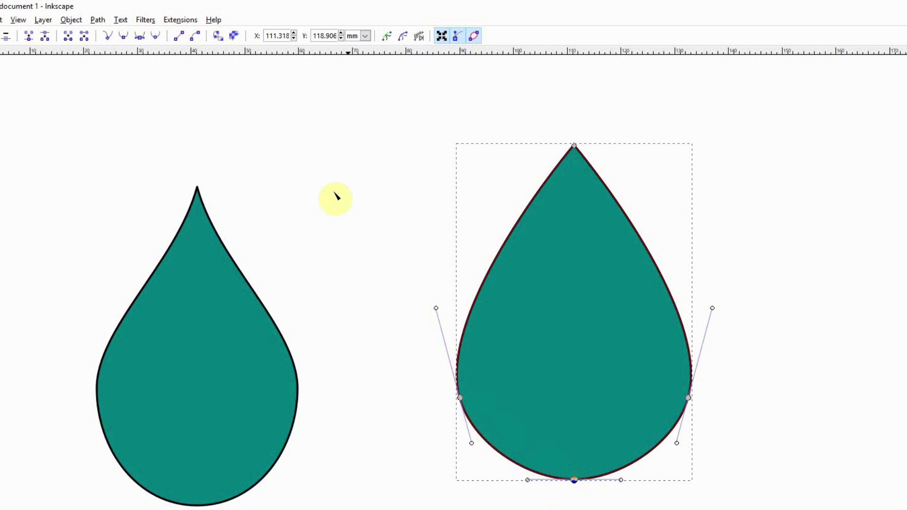
pyautogui.click(140, 37)
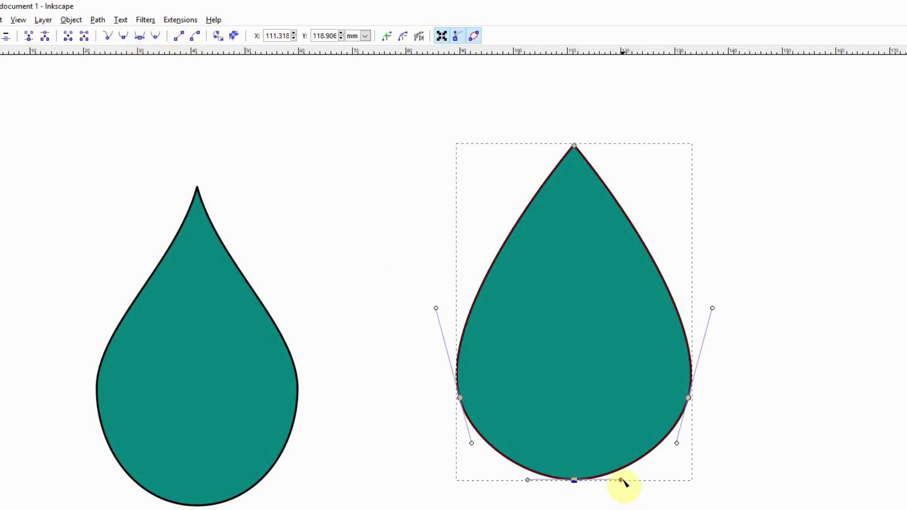
pyautogui.moveTo(621, 481)
pyautogui.mouseDown()
pyautogui.moveTo(612, 481)
pyautogui.moveTo(633, 481)
pyautogui.mouseUp()
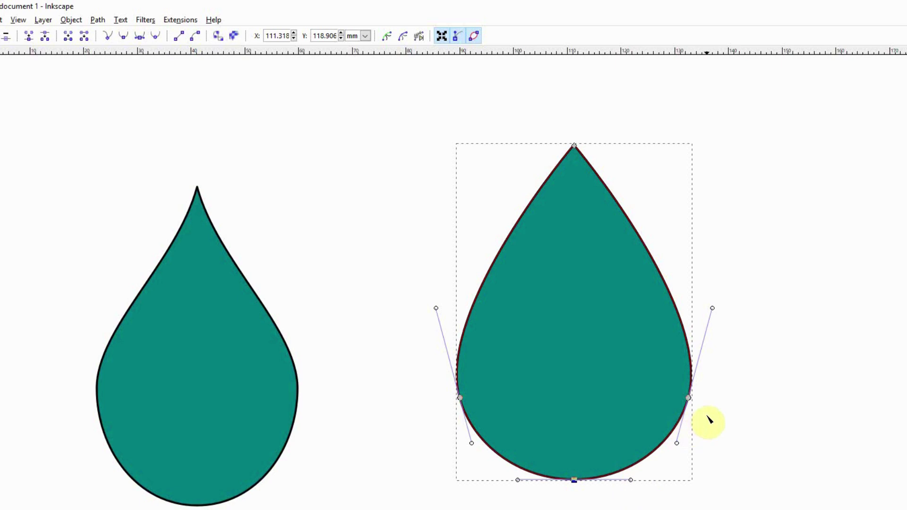
# - Raise the right drop's side points slightly and scale them inward for a slimmer body
pyautogui.moveTo(708, 416); pyautogui.dragTo(444, 366)
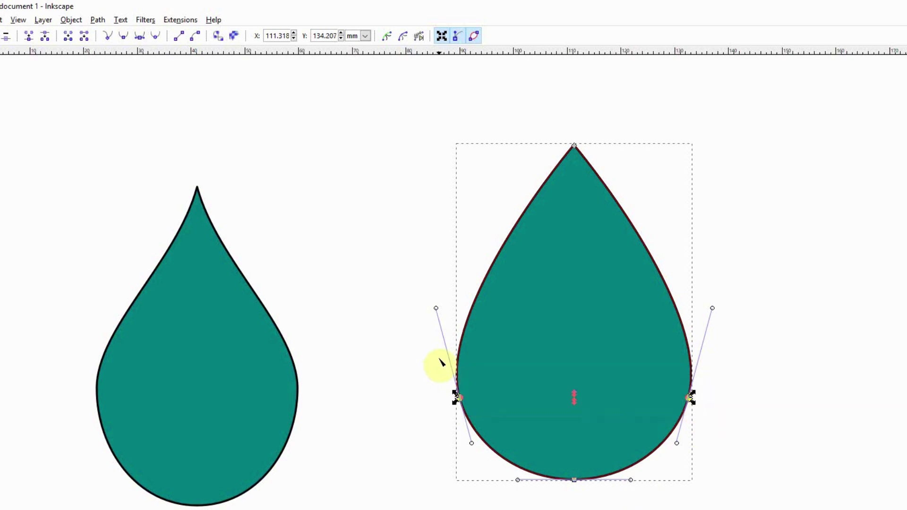
pyautogui.moveTo(690, 401)
pyautogui.mouseDown()
pyautogui.moveTo(690, 368)
pyautogui.moveTo(689, 393)
pyautogui.mouseUp()
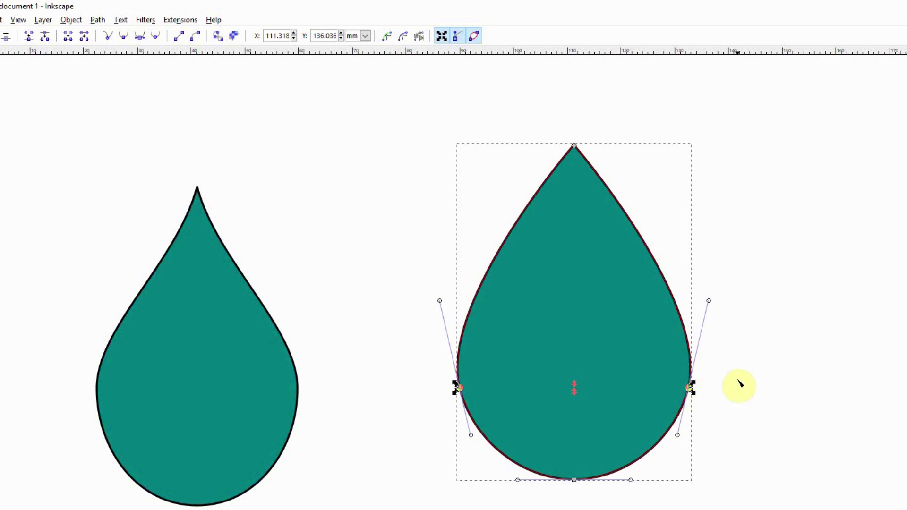
pyautogui.moveTo(768, 508); pyautogui.dragTo(425, 347)
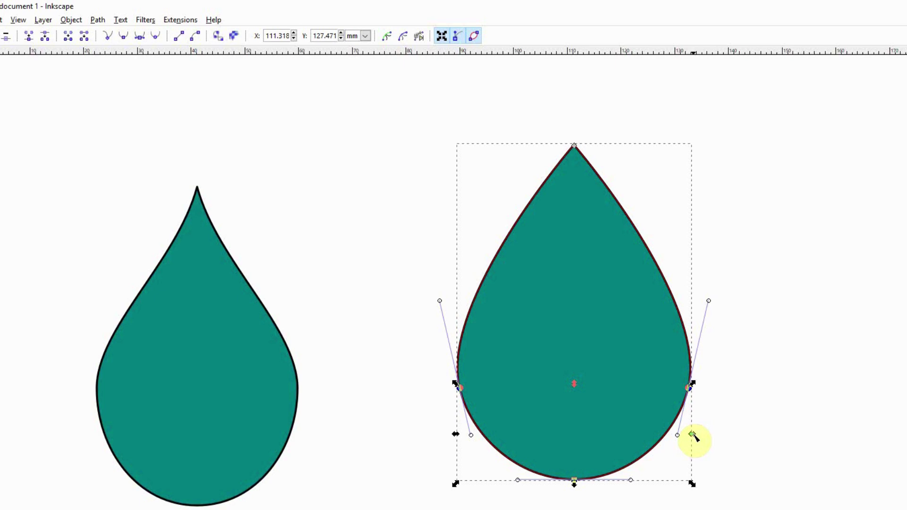
pyautogui.moveTo(692, 433); pyautogui.dragTo(688, 437)
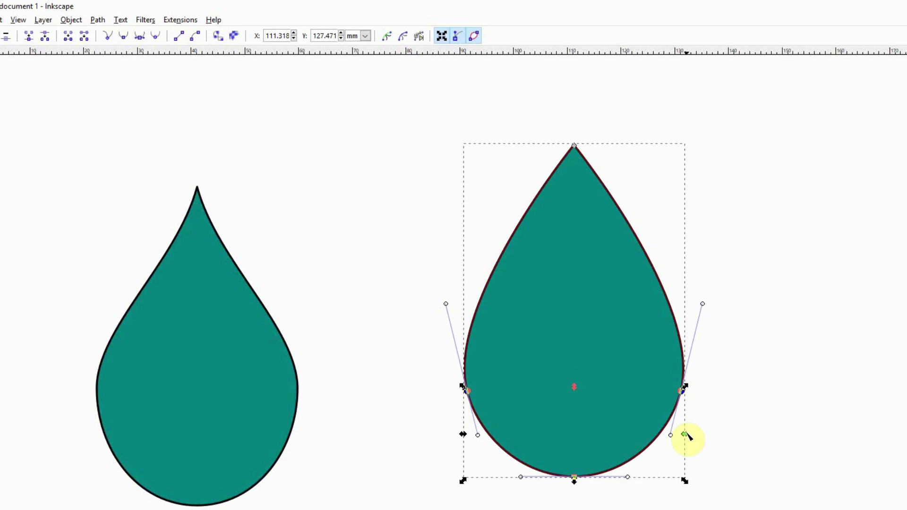
pyautogui.click(721, 393)
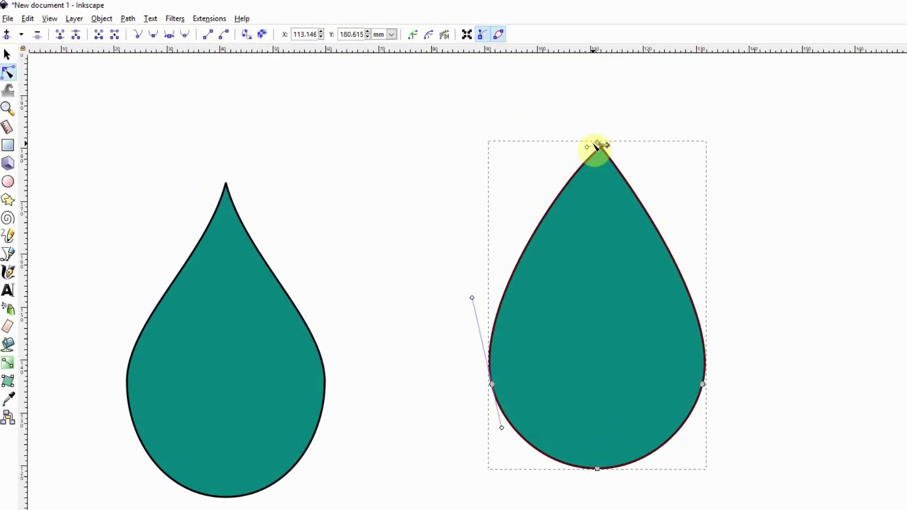
# - Make the right drop's top node symmetric, then convert it to a sharp cusp
pyautogui.keyDown('ctrl'); pyautogui.click(598, 148); pyautogui.keyUp('ctrl')
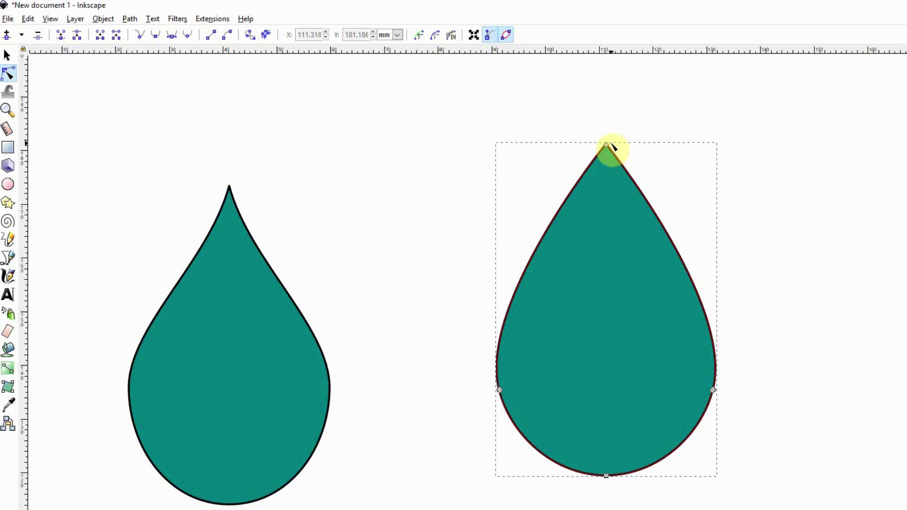
pyautogui.click(607, 146)
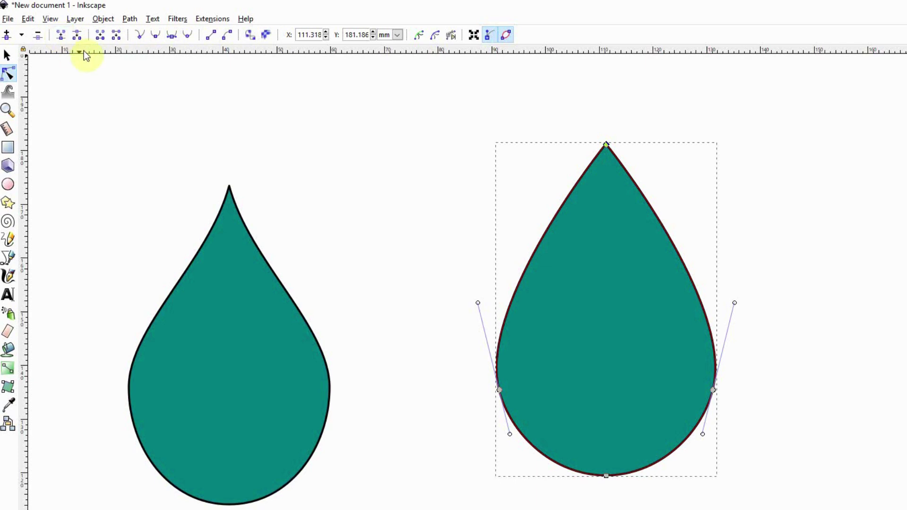
pyautogui.click(170, 38)
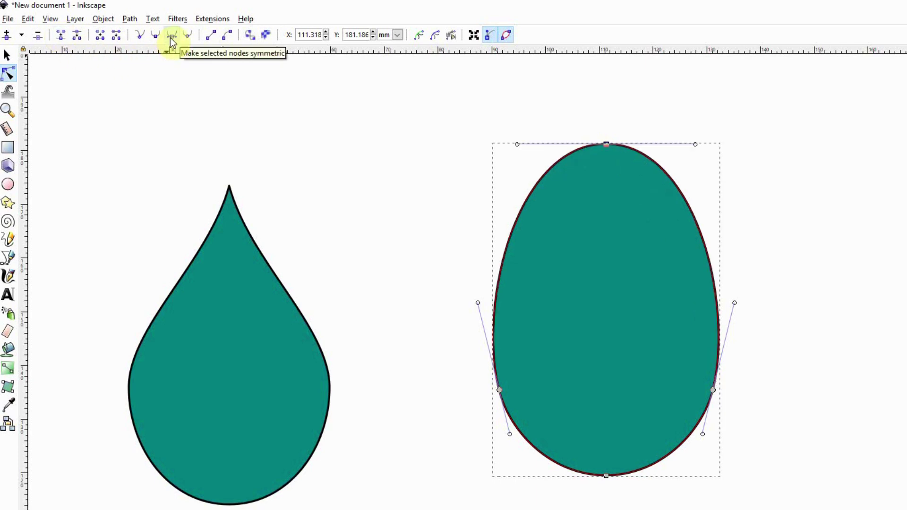
pyautogui.click(604, 143)
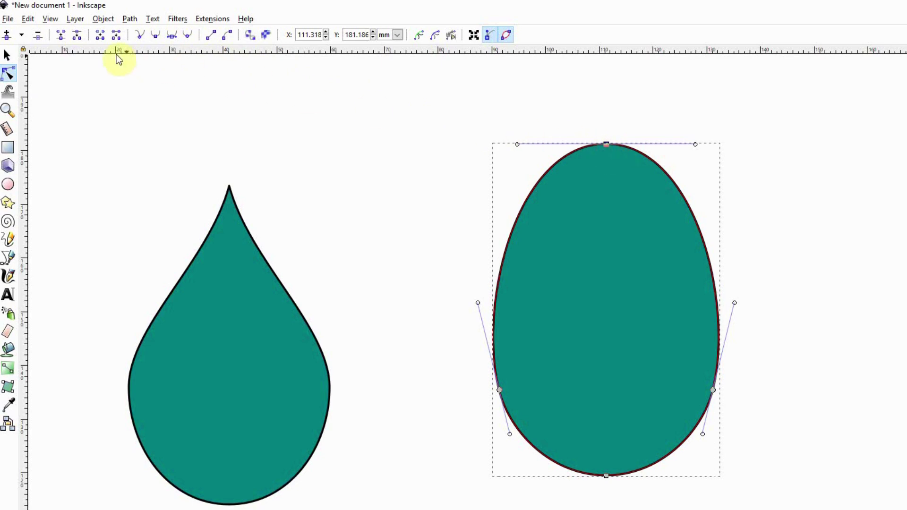
pyautogui.click(77, 37)
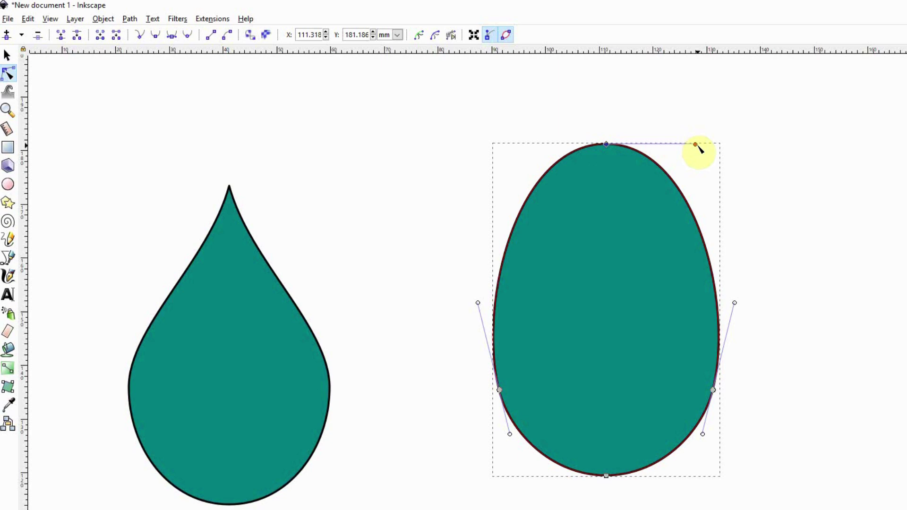
# - Drag both tip handles downward so the top becomes a concave-sided point
pyautogui.moveTo(696, 144); pyautogui.dragTo(638, 229)
pyautogui.click(560, 160)
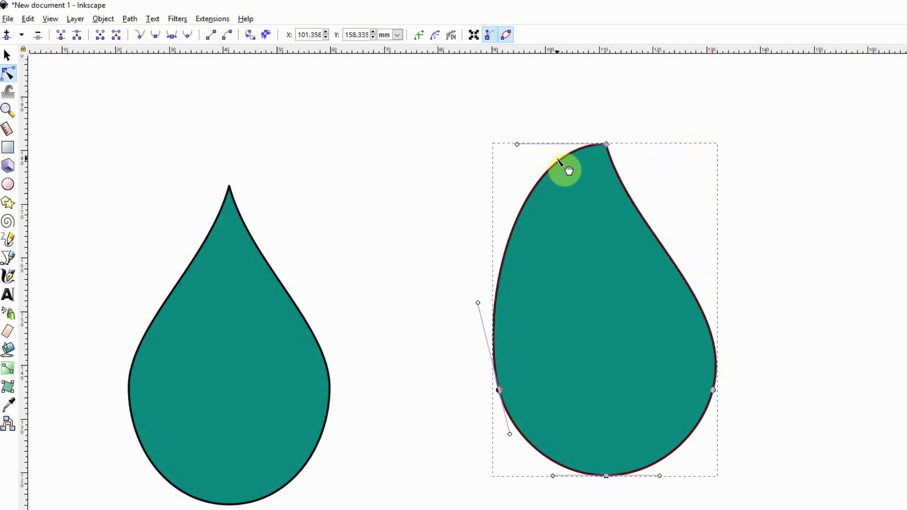
pyautogui.moveTo(521, 155); pyautogui.dragTo(589, 215)
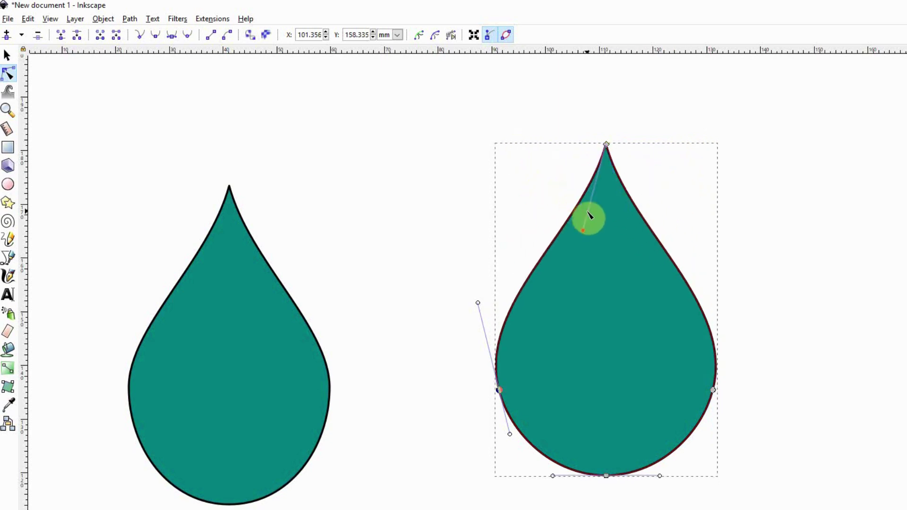
pyautogui.press('Escape')
pyautogui.press('Escape')
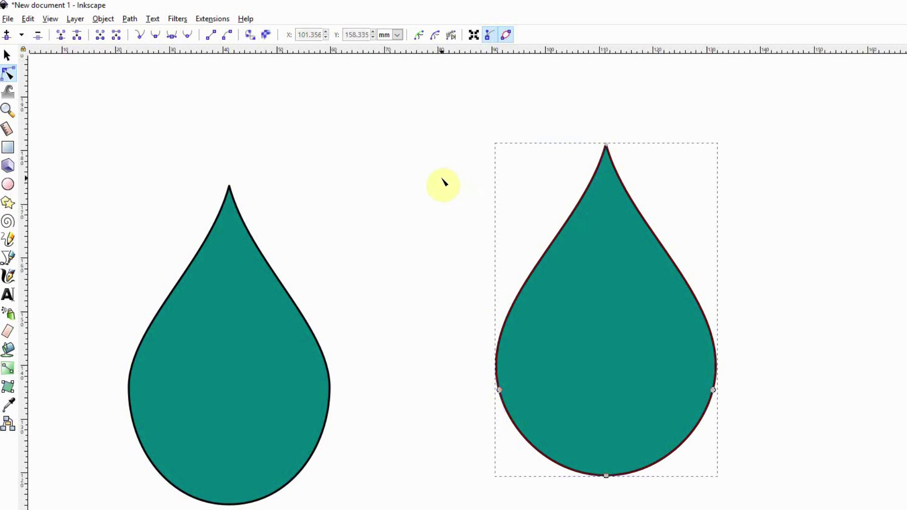
# - Move the left teardrop up-left and the right one beside it at X 70.227 mm
pyautogui.click(7, 55)
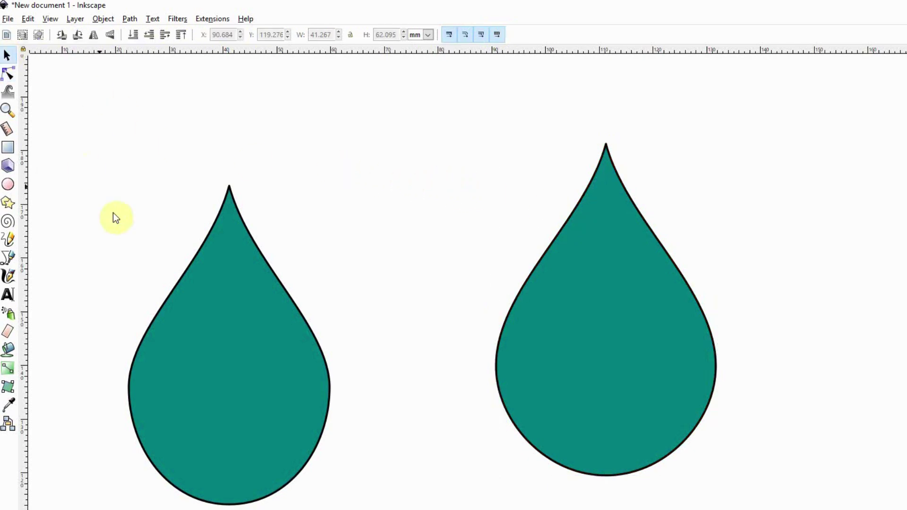
pyautogui.click(161, 312)
pyautogui.moveTo(159, 310); pyautogui.dragTo(148, 264)
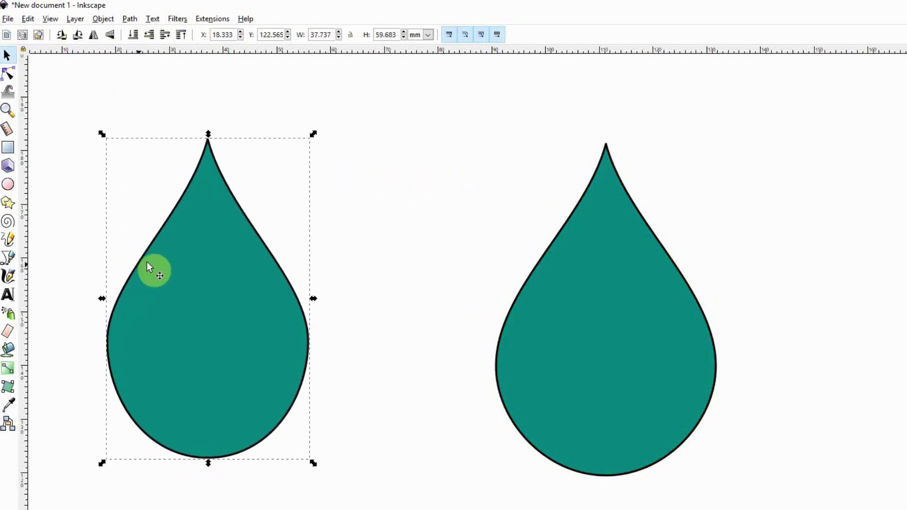
pyautogui.click(531, 316)
pyautogui.moveTo(546, 316); pyautogui.dragTo(435, 298)
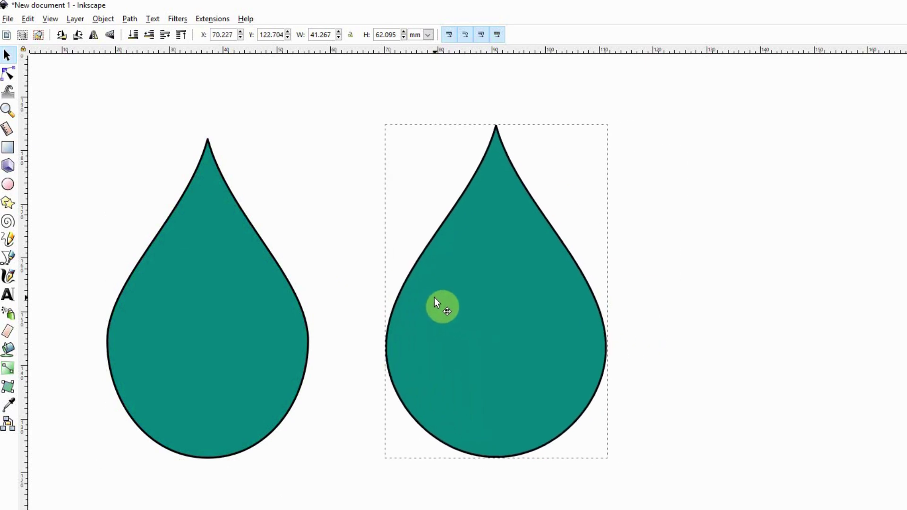
pyautogui.click(358, 124)
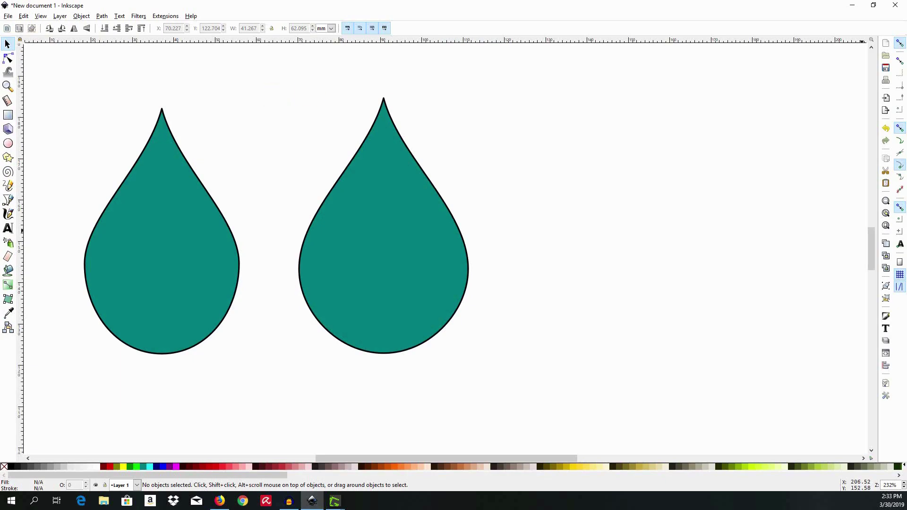
pyautogui.moveTo(497, 359); pyautogui.dragTo(362, 257)
pyautogui.moveTo(260, 370); pyautogui.dragTo(77, 99)
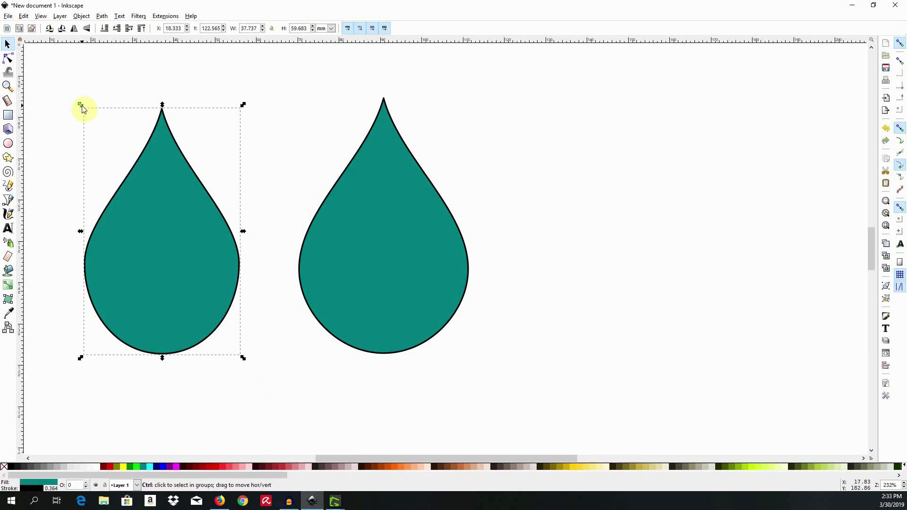
# - Duplicate the left teardrop, shrink the copy and place it above the big drops, colored orange
pyautogui.hotkey('ctrl', 'd')
pyautogui.moveTo(148, 233); pyautogui.dragTo(591, 166)
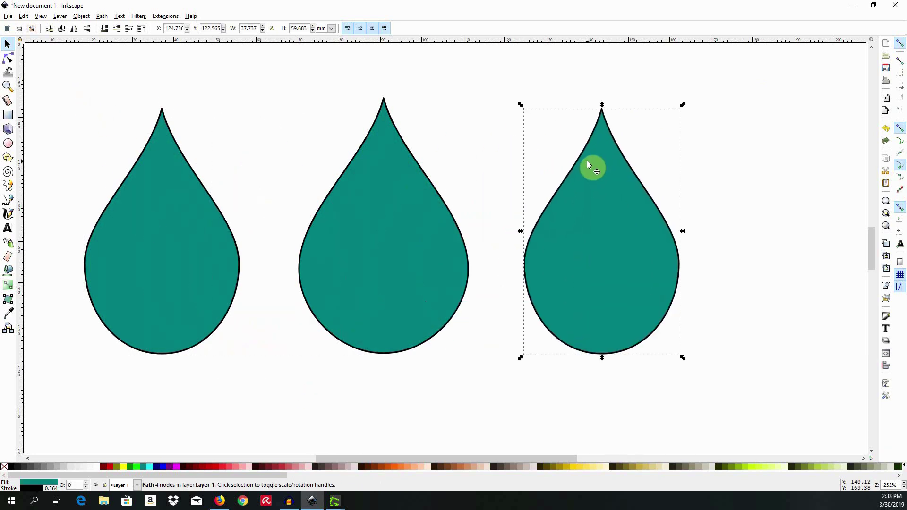
pyautogui.moveTo(685, 105); pyautogui.dragTo(550, 302)
pyautogui.moveTo(535, 341); pyautogui.dragTo(255, 90)
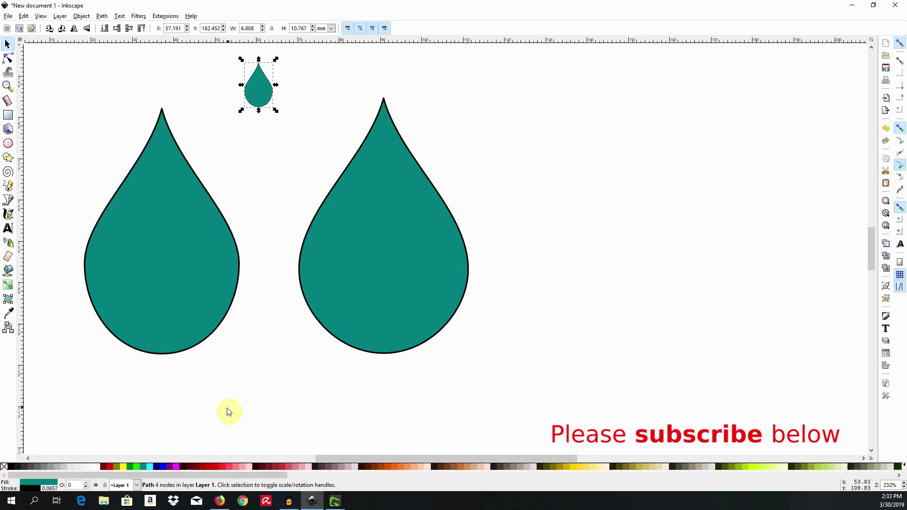
pyautogui.click(388, 466)
# - Scatter small 6.632 × 9.979 mm teal droplet copies to the right of the two large drops
pyautogui.moveTo(313, 293); pyautogui.dragTo(545, 257)
pyautogui.moveTo(656, 114); pyautogui.dragTo(524, 209)
pyautogui.hotkey('ctrl', 'd')
pyautogui.hotkey('ctrl', 'd')
pyautogui.hotkey('ctrl', 'd')
pyautogui.hotkey('ctrl', 'd')
pyautogui.hotkey('ctrl', 'd')
# - Duplicate the orange droplet, move the copy straight below it and color it yellow
pyautogui.press('Escape')
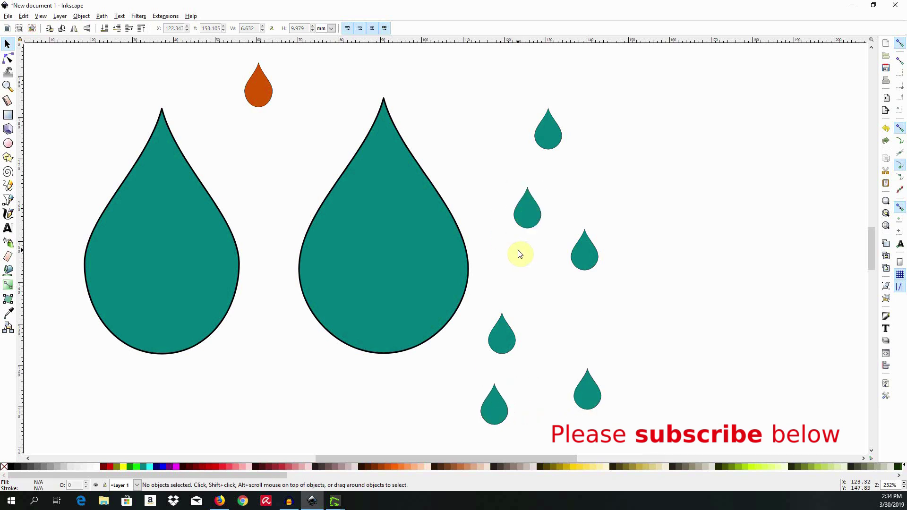
pyautogui.click(260, 90)
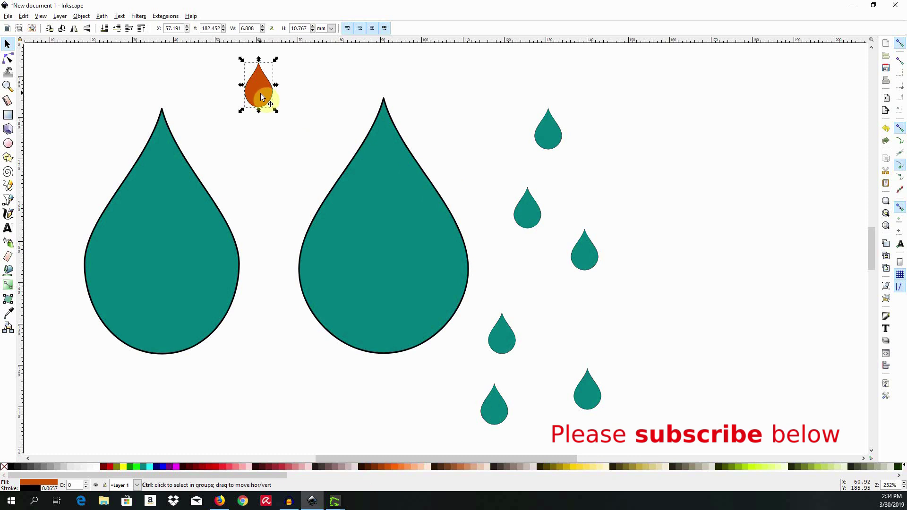
pyautogui.hotkey('ctrl', 'd')
pyautogui.moveTo(262, 98); pyautogui.dragTo(279, 185)
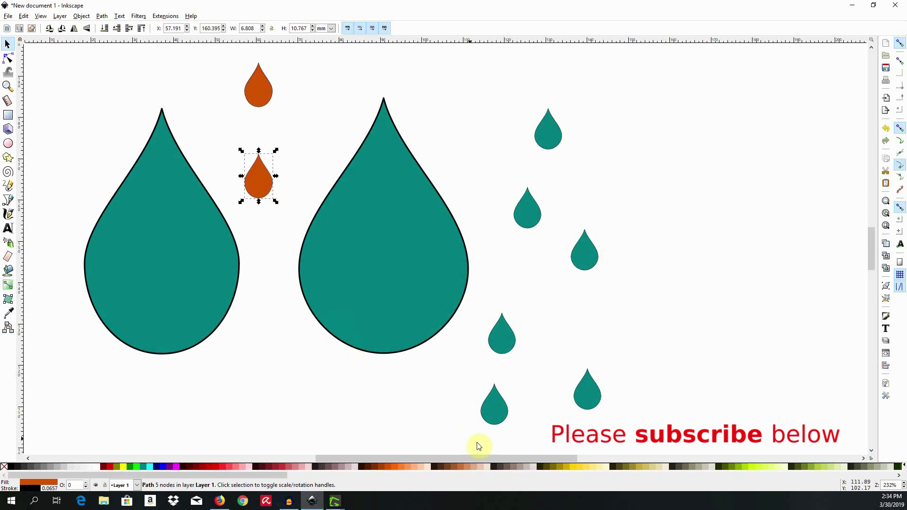
pyautogui.click(572, 468)
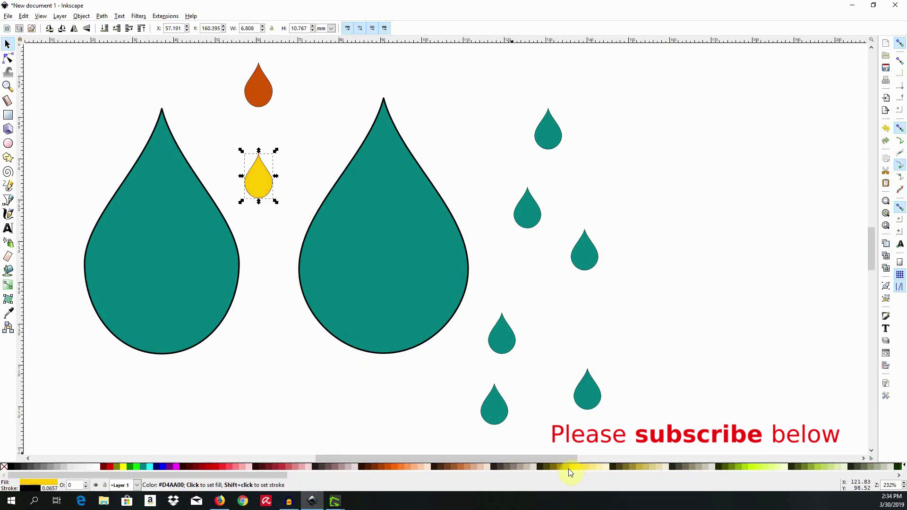
pyautogui.click(569, 469)
# - Add more yellow droplet copies, one lower down and one between the two big teardrops
pyautogui.click(397, 399)
pyautogui.click(258, 187)
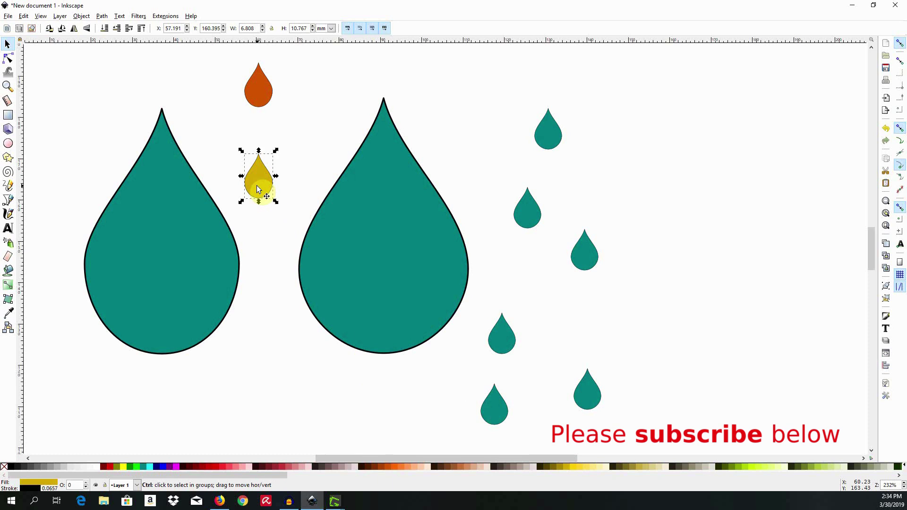
pyautogui.hotkey('ctrl', 'd')
pyautogui.moveTo(257, 185); pyautogui.dragTo(254, 251)
pyautogui.hotkey('ctrl', 'd')
pyautogui.hotkey('ctrl', 'd')
pyautogui.hotkey('ctrl', 'd')
pyautogui.moveTo(254, 251); pyautogui.dragTo(290, 145)
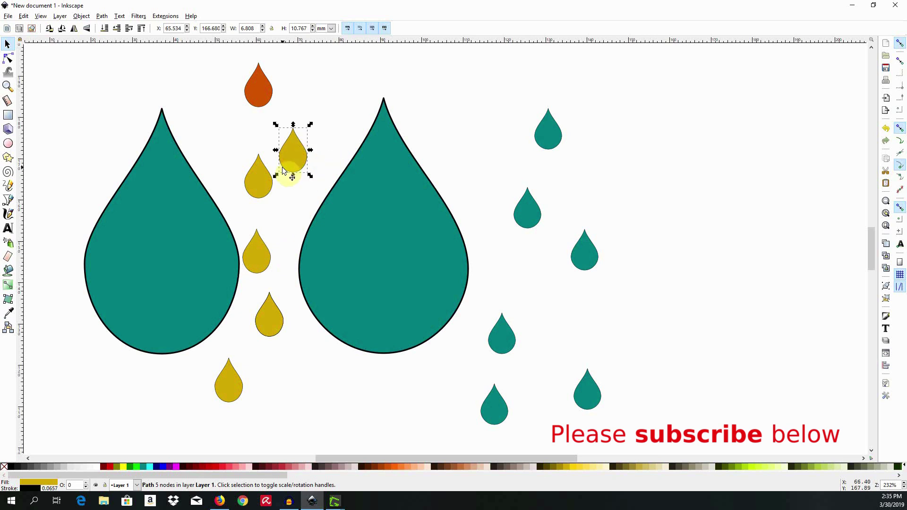
pyautogui.click(329, 146)
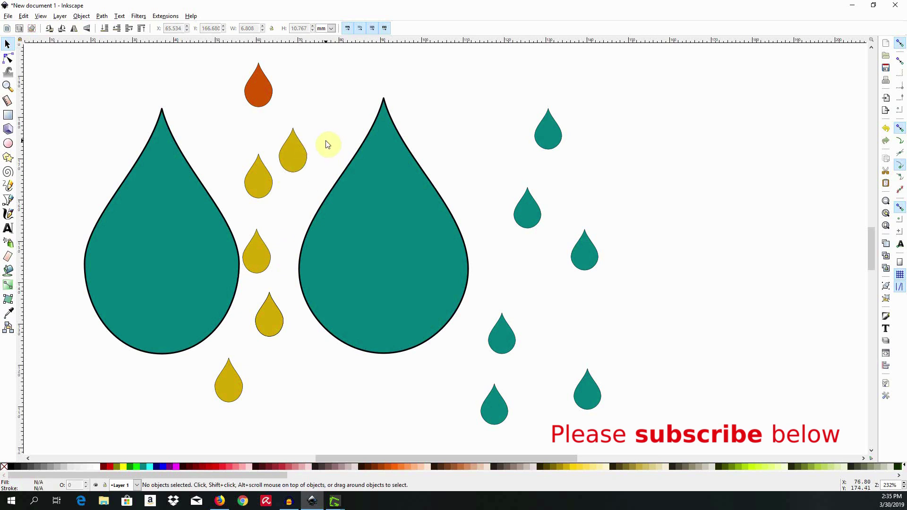